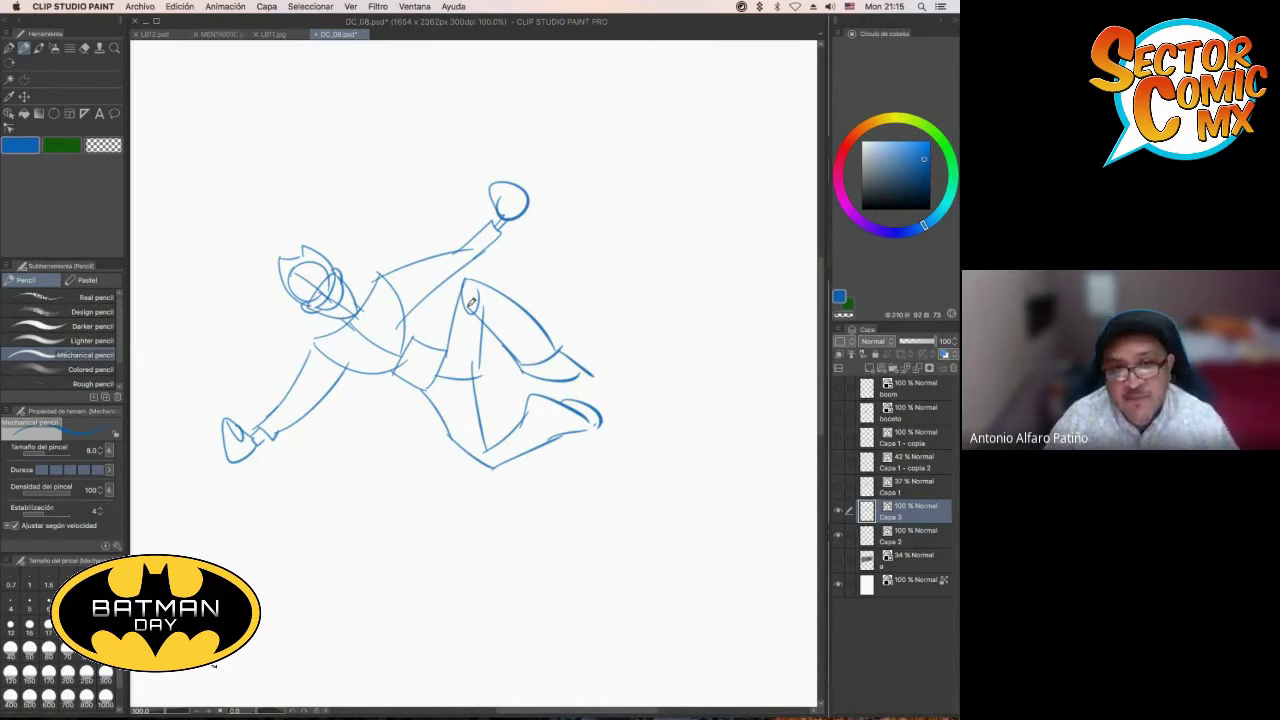
Outline the negative spaces around the figure's arms and legs in magenta with the mechanical pencil, labelling them "2 N" and "6"
{"action": "left_click_drag", "start_coordinate": [471, 304], "coordinate": [482, 314]}
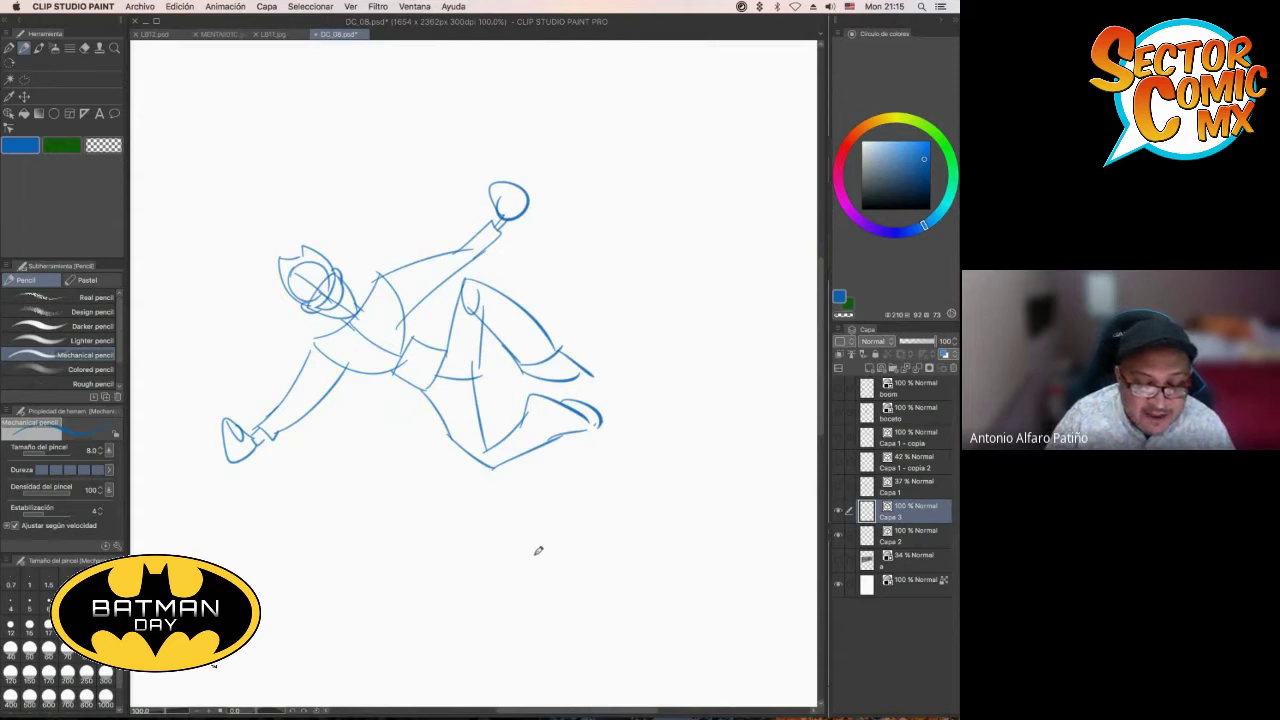
{"action": "left_click", "coordinate": [838, 172]}
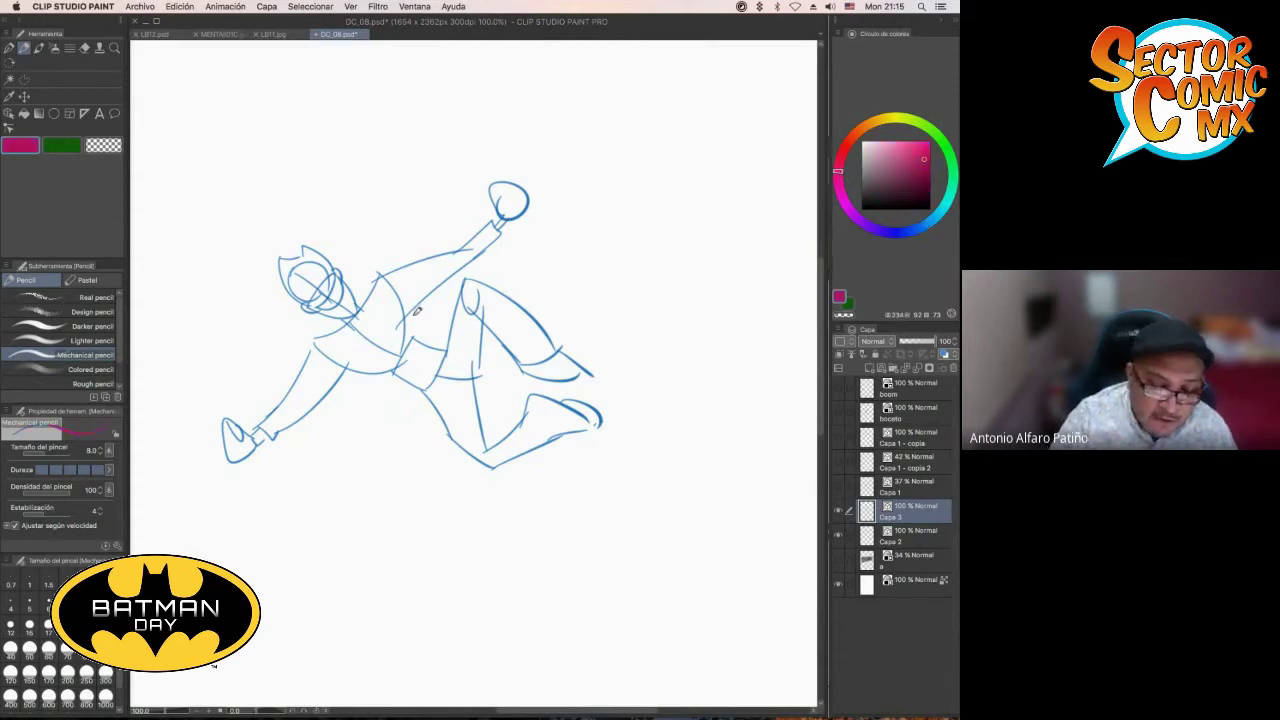
{"action": "mouse_move", "coordinate": [405, 318]}
{"action": "left_mouse_down"}
{"action": "mouse_move", "coordinate": [463, 267]}
{"action": "mouse_move", "coordinate": [439, 344]}
{"action": "mouse_move", "coordinate": [529, 311]}
{"action": "mouse_move", "coordinate": [578, 342]}
{"action": "left_mouse_up"}
{"action": "mouse_move", "coordinate": [530, 216]}
{"action": "left_mouse_down"}
{"action": "mouse_move", "coordinate": [570, 261]}
{"action": "mouse_move", "coordinate": [580, 345]}
{"action": "left_mouse_up"}
{"action": "mouse_move", "coordinate": [498, 266]}
{"action": "left_mouse_down"}
{"action": "mouse_move", "coordinate": [516, 276]}
{"action": "mouse_move", "coordinate": [543, 248]}
{"action": "left_mouse_up"}
{"action": "mouse_move", "coordinate": [278, 443]}
{"action": "left_mouse_down"}
{"action": "mouse_move", "coordinate": [396, 502]}
{"action": "mouse_move", "coordinate": [486, 462]}
{"action": "mouse_move", "coordinate": [381, 364]}
{"action": "mouse_move", "coordinate": [268, 434]}
{"action": "left_mouse_up"}
{"action": "left_click_drag", "start_coordinate": [365, 422], "coordinate": [352, 448]}
{"action": "mouse_move", "coordinate": [514, 350]}
{"action": "left_mouse_down"}
{"action": "mouse_move", "coordinate": [547, 381]}
{"action": "mouse_move", "coordinate": [596, 381]}
{"action": "mouse_move", "coordinate": [529, 391]}
{"action": "mouse_move", "coordinate": [492, 443]}
{"action": "mouse_move", "coordinate": [512, 346]}
{"action": "left_mouse_up"}
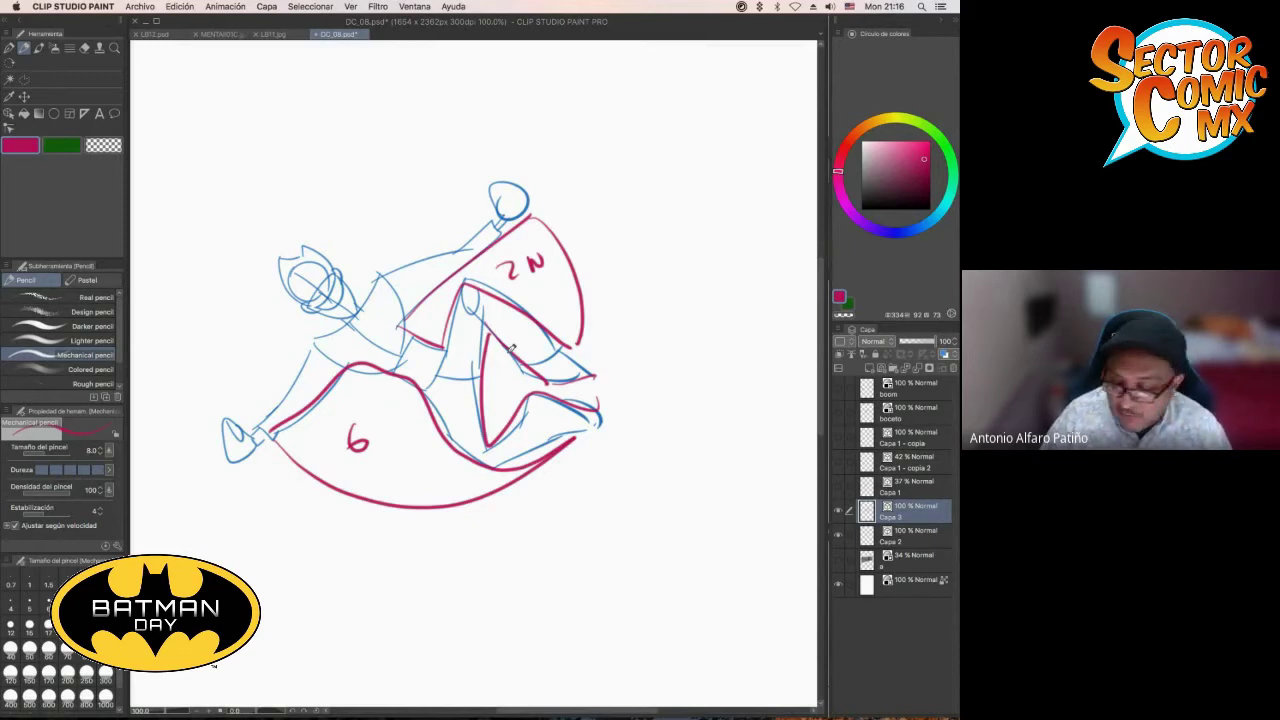
Show layer Capa 1, lower the opacity of the Capa 3 construction sketch to 20% and hide it
{"action": "left_click", "coordinate": [856, 485]}
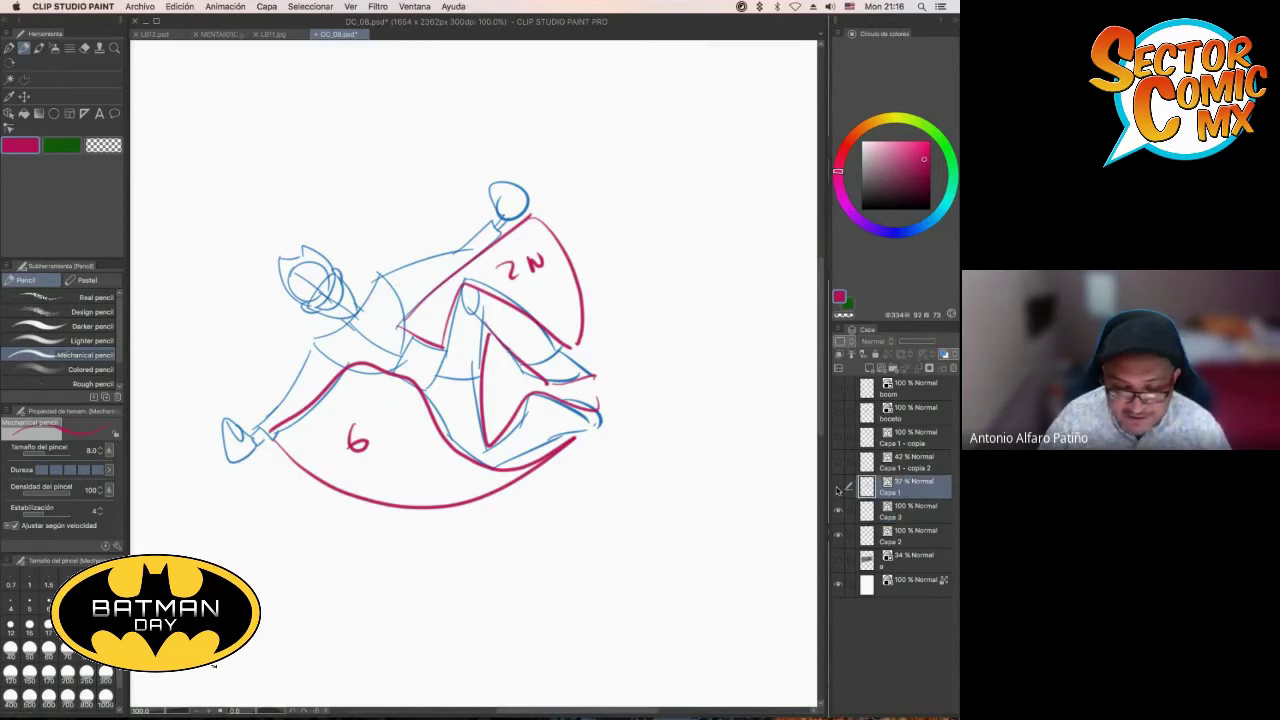
{"action": "left_click", "coordinate": [838, 488]}
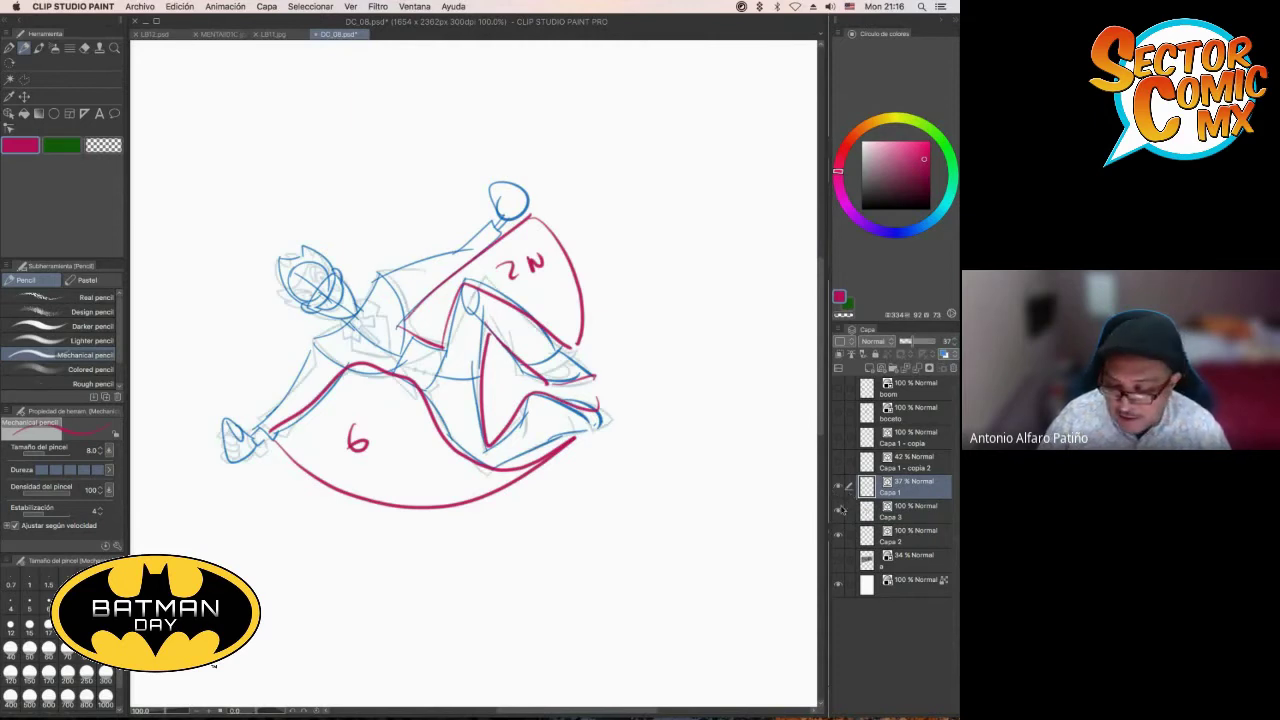
{"action": "left_click", "coordinate": [866, 512]}
{"action": "left_click_drag", "start_coordinate": [930, 342], "coordinate": [910, 344]}
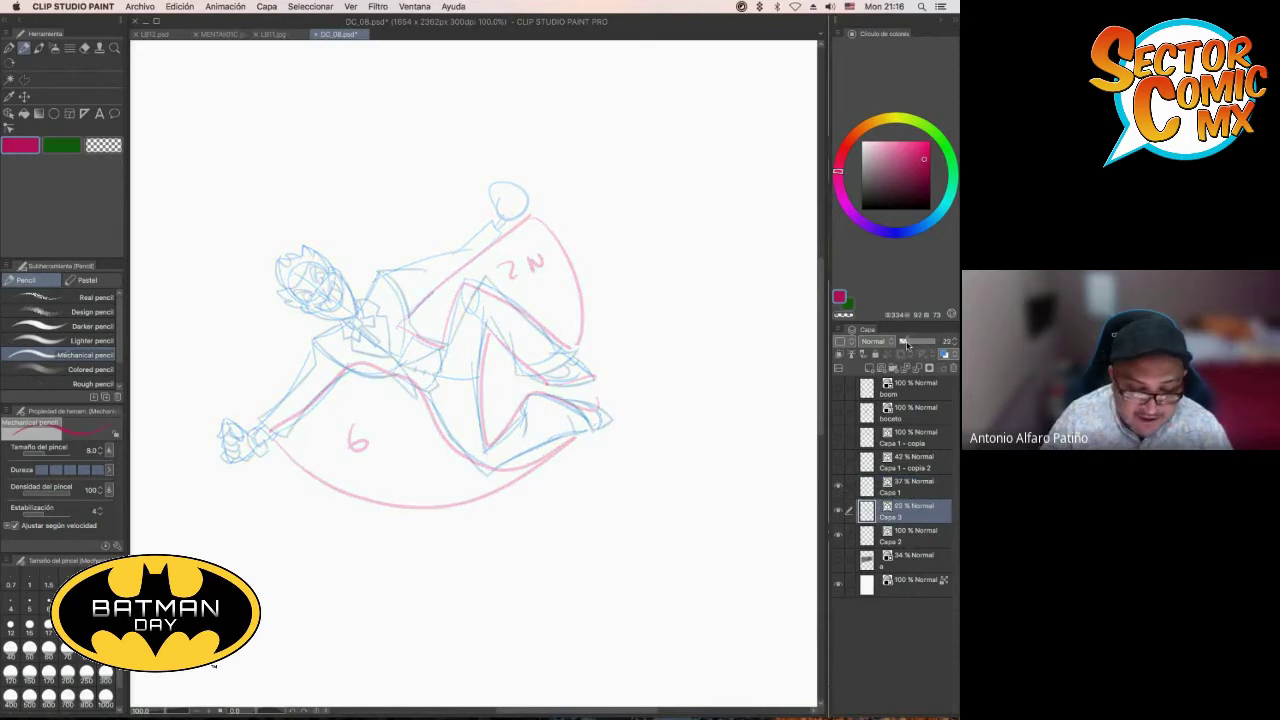
{"action": "left_click", "coordinate": [838, 511]}
Raise Capa 1 to 100% opacity, and show Capa 1 - copia 2 at 100% opacity as well
{"action": "left_click", "coordinate": [866, 487]}
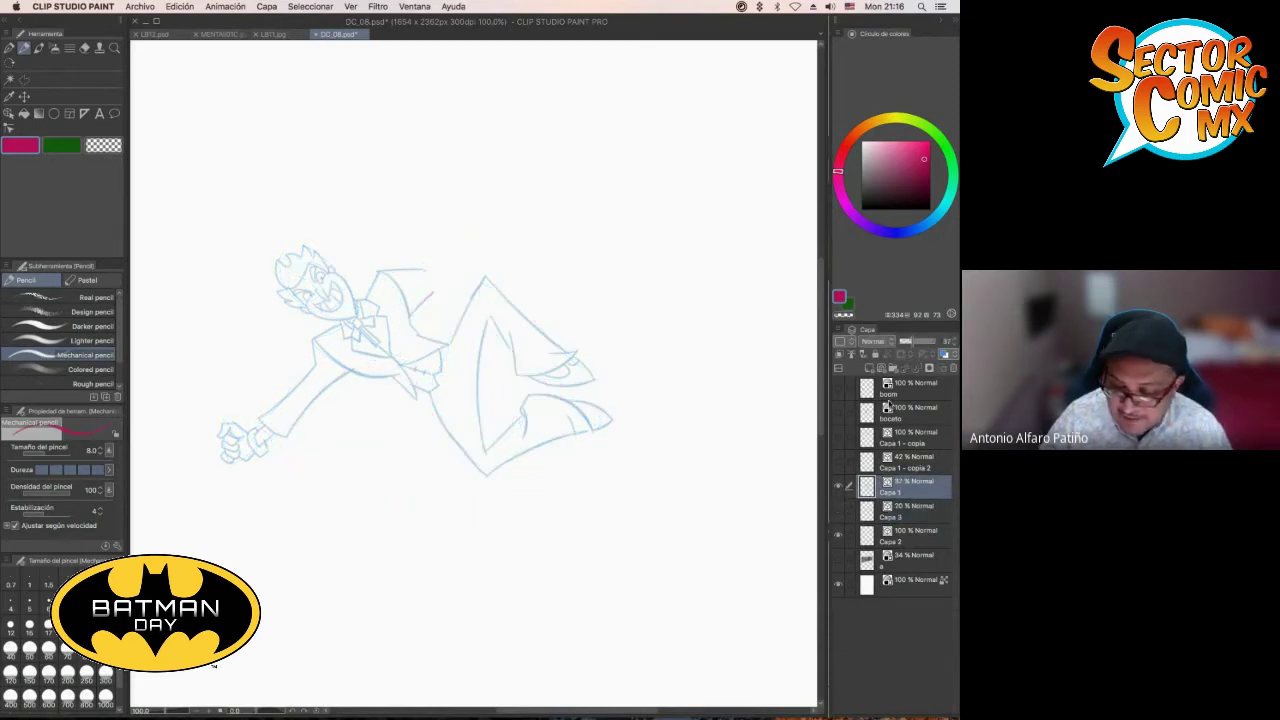
{"action": "left_click_drag", "start_coordinate": [907, 343], "coordinate": [944, 342]}
{"action": "left_click", "coordinate": [838, 462]}
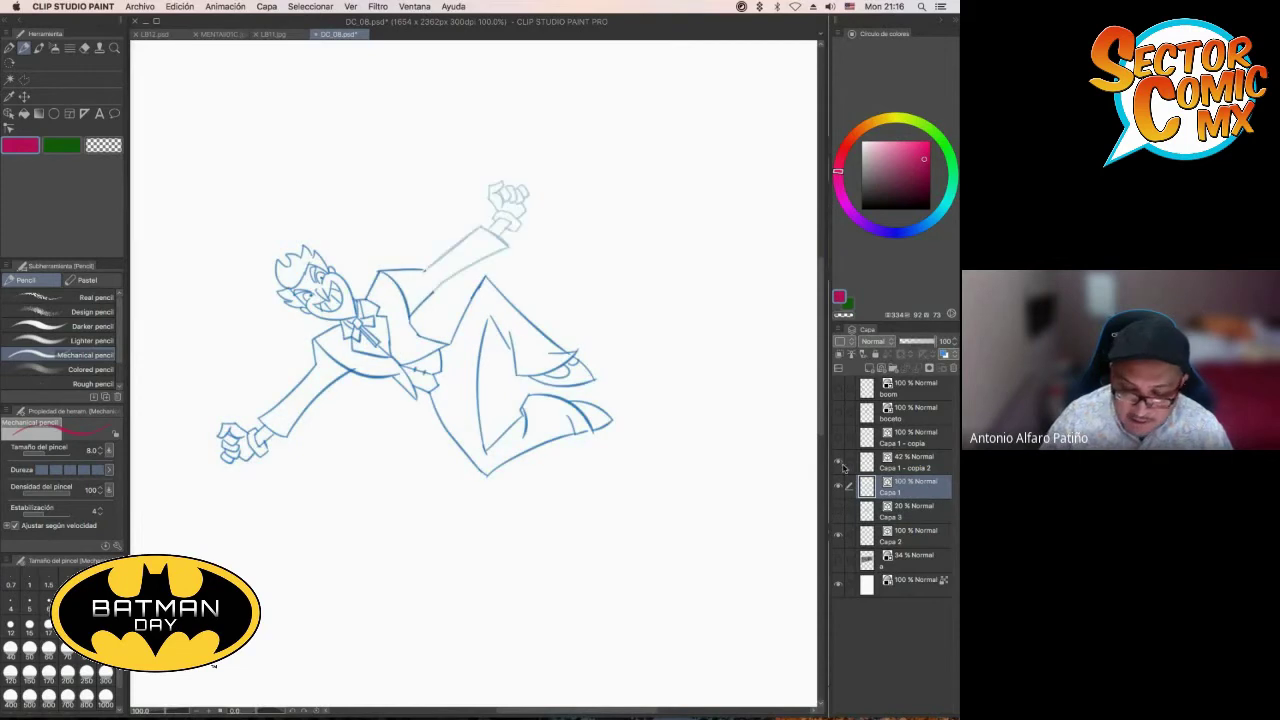
{"action": "left_click", "coordinate": [867, 463]}
{"action": "left_click_drag", "start_coordinate": [914, 343], "coordinate": [945, 343]}
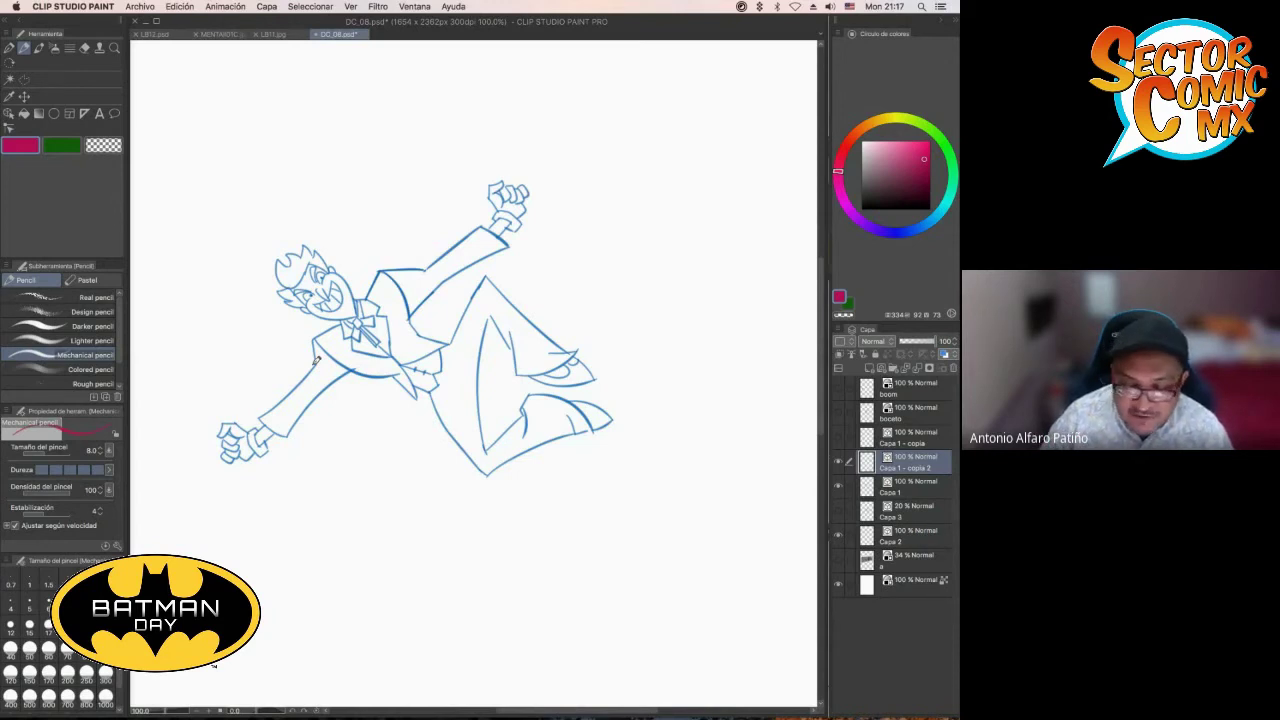
Write "simetria" in magenta below the figure, and circle the lower fist and both outstretched arms
{"action": "mouse_move", "coordinate": [500, 508]}
{"action": "left_mouse_down"}
{"action": "mouse_move", "coordinate": [572, 522]}
{"action": "mouse_move", "coordinate": [603, 512]}
{"action": "left_mouse_up"}
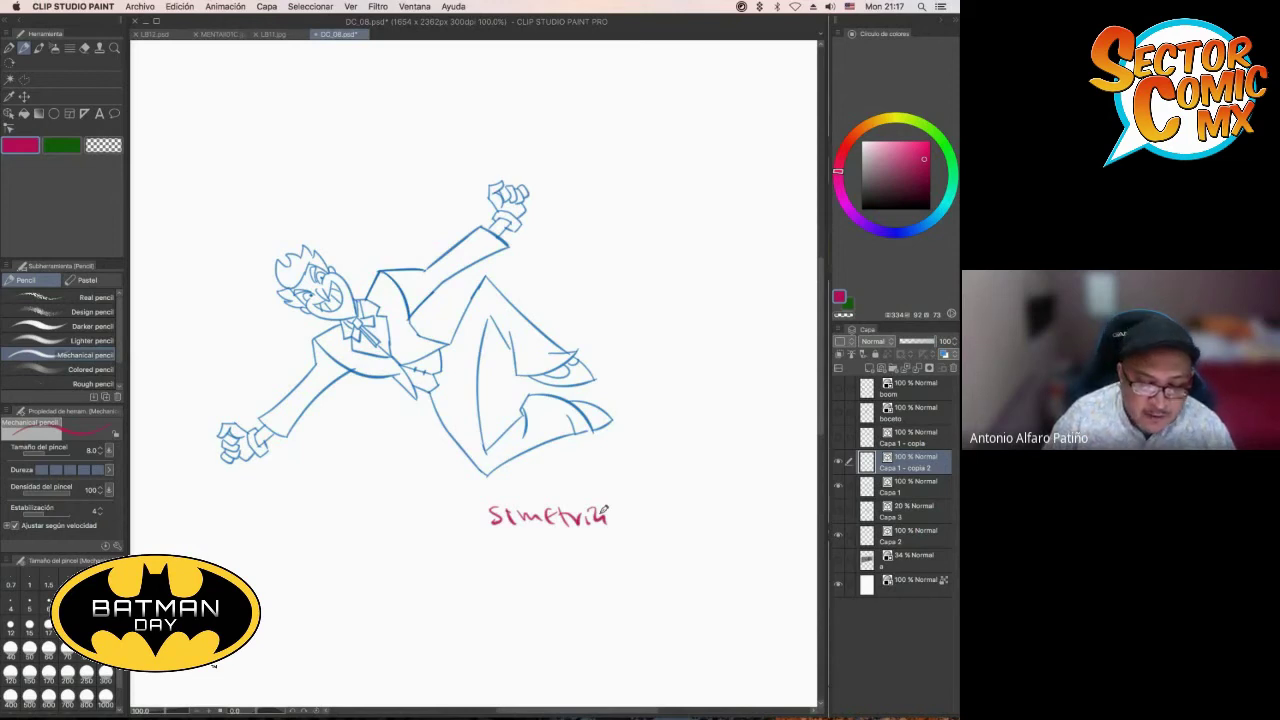
{"action": "mouse_move", "coordinate": [218, 406]}
{"action": "left_mouse_down"}
{"action": "mouse_move", "coordinate": [250, 474]}
{"action": "mouse_move", "coordinate": [212, 407]}
{"action": "left_mouse_up"}
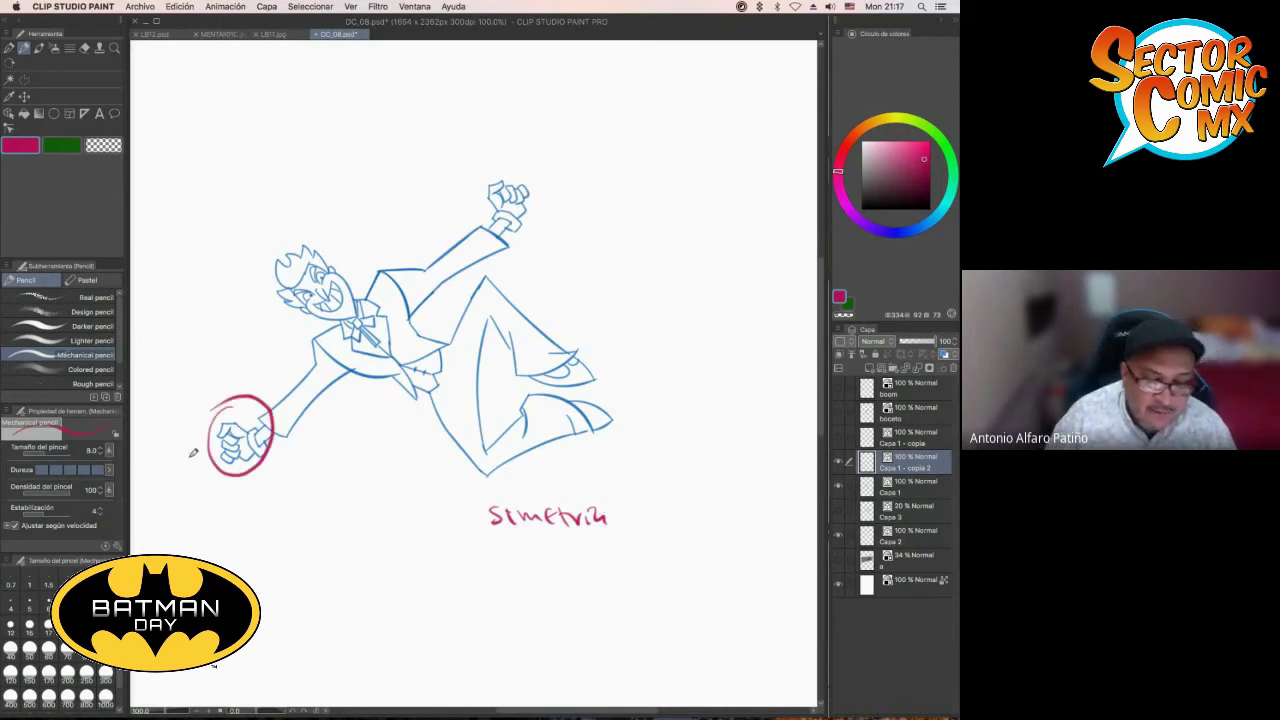
{"action": "mouse_move", "coordinate": [371, 434]}
{"action": "left_mouse_down"}
{"action": "mouse_move", "coordinate": [333, 339]}
{"action": "mouse_move", "coordinate": [273, 493]}
{"action": "mouse_move", "coordinate": [368, 427]}
{"action": "left_mouse_up"}
{"action": "mouse_move", "coordinate": [372, 245]}
{"action": "left_mouse_down"}
{"action": "mouse_move", "coordinate": [510, 290]}
{"action": "mouse_move", "coordinate": [508, 153]}
{"action": "mouse_move", "coordinate": [370, 228]}
{"action": "left_mouse_up"}
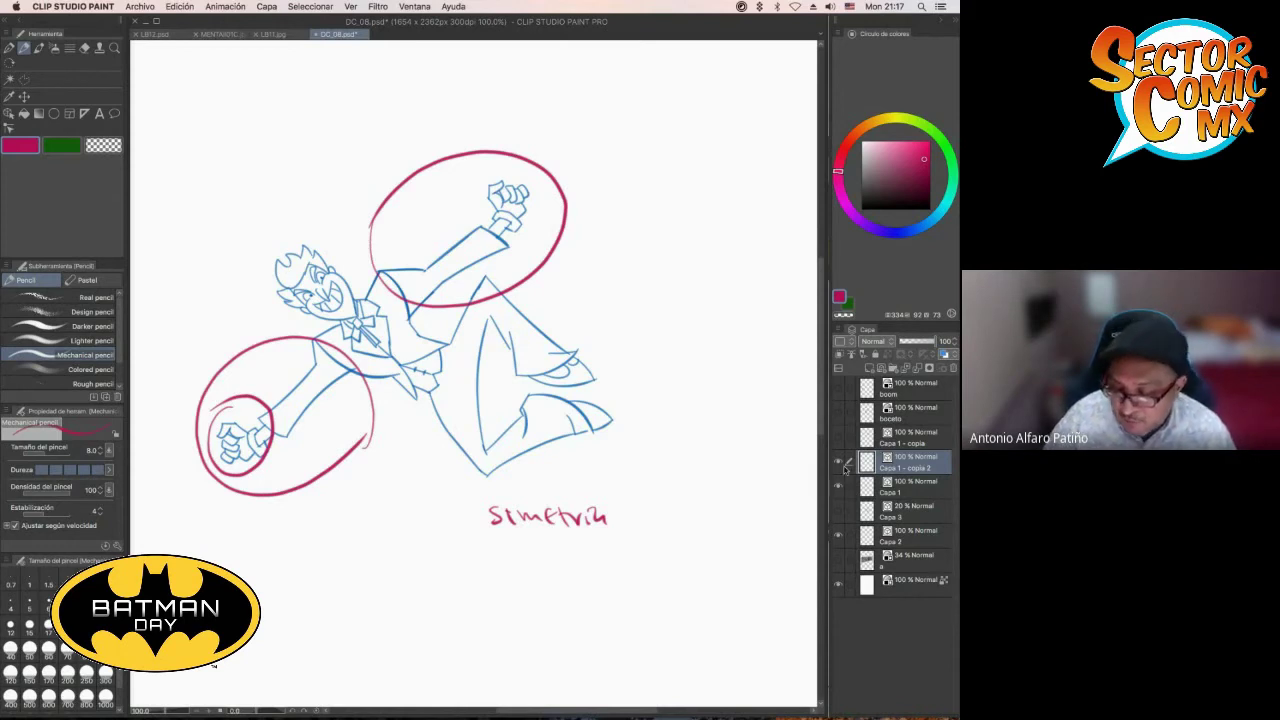
Hide Capa 1 - copia 2 and Capa 1, and show Capa 3 with its opacity raised to 90%
{"action": "left_click", "coordinate": [838, 461]}
{"action": "left_click", "coordinate": [838, 485]}
{"action": "left_click", "coordinate": [838, 510]}
{"action": "left_click", "coordinate": [876, 509]}
{"action": "left_click_drag", "start_coordinate": [910, 342], "coordinate": [928, 348]}
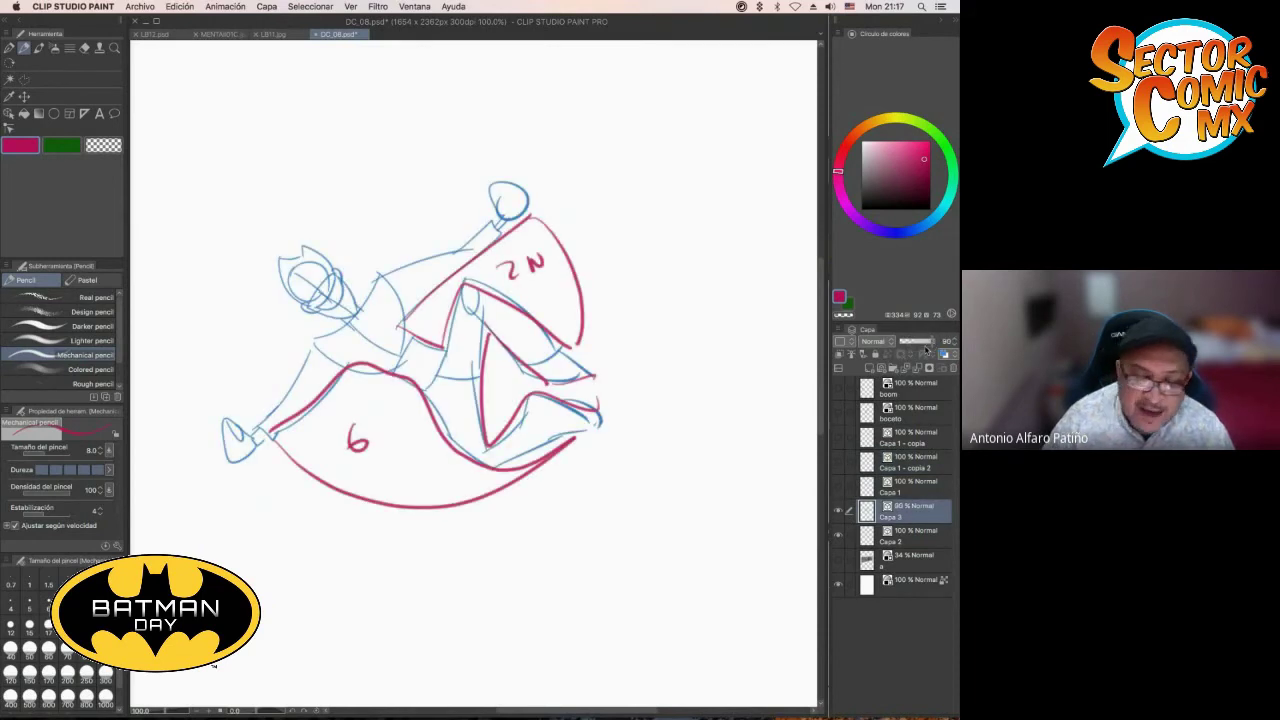
Hide Capa 3 and show Capa 1 and Capa 1 - copia 2 again
{"action": "left_click", "coordinate": [838, 510]}
{"action": "left_click", "coordinate": [838, 485]}
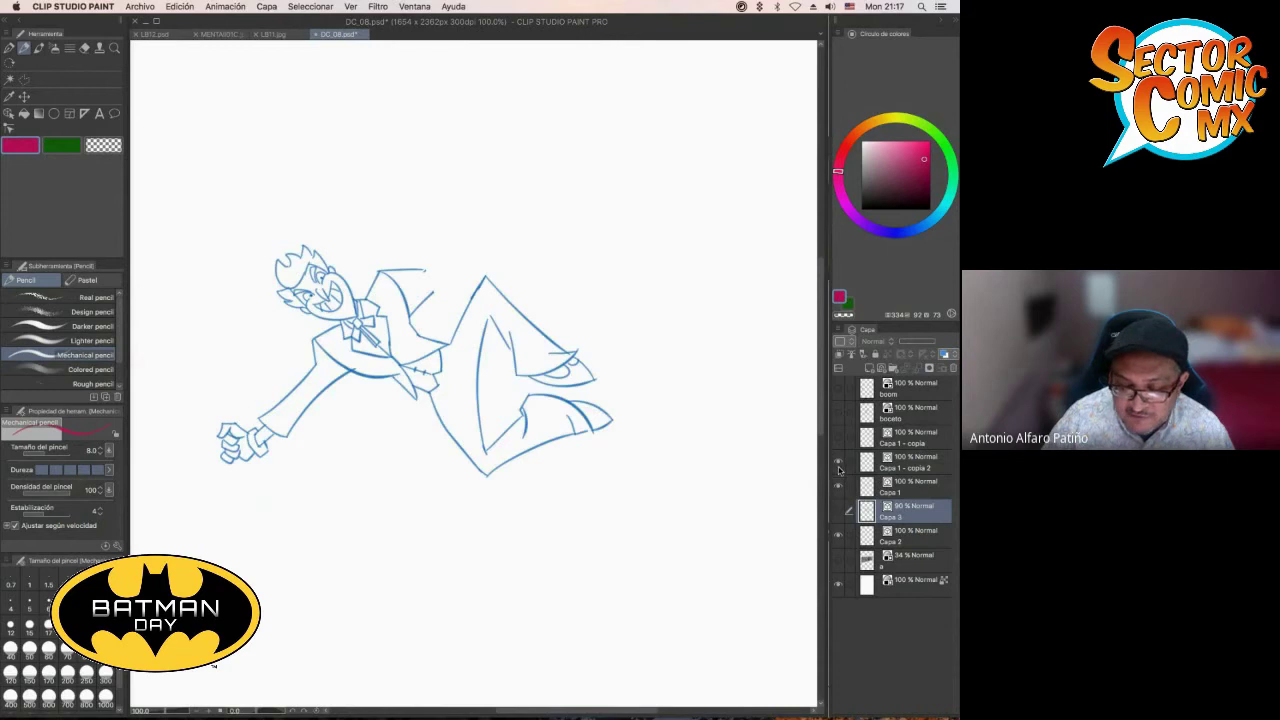
{"action": "left_click", "coordinate": [838, 462]}
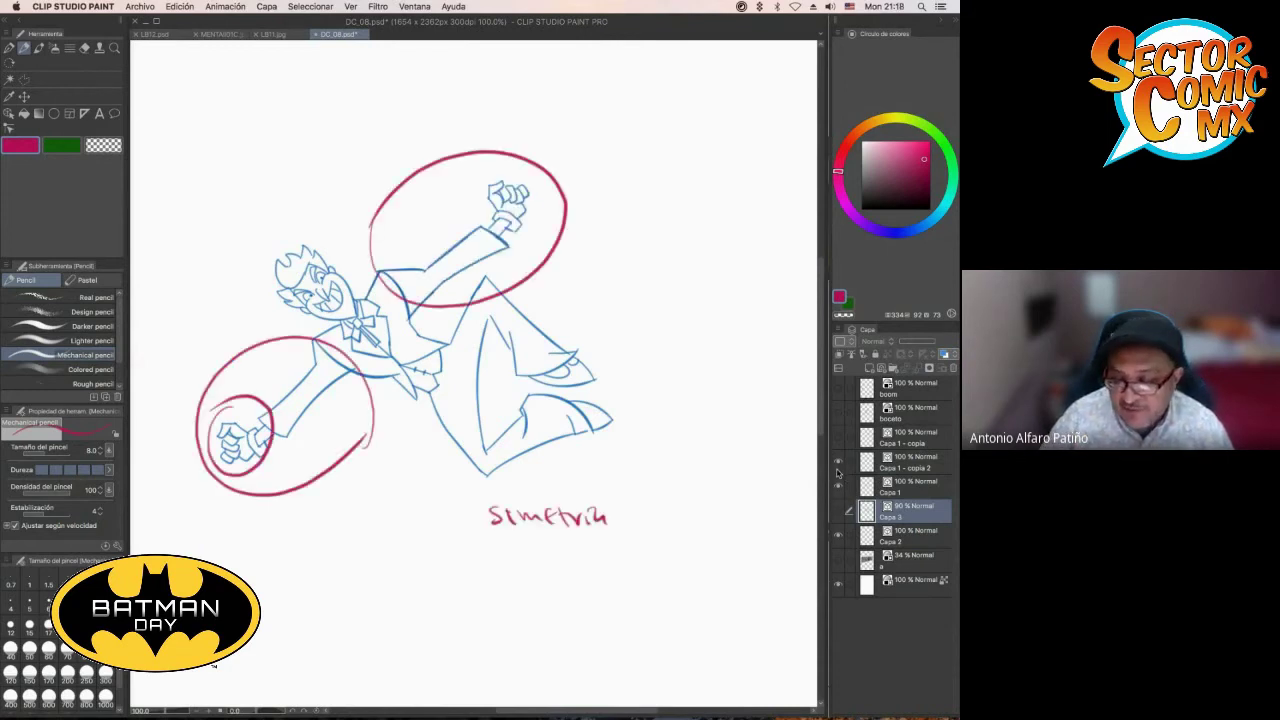
Swap the raised closed fist for the open hand by hiding Capa 1 - copia 2 and showing Capa 1 - copia
{"action": "left_click", "coordinate": [868, 465]}
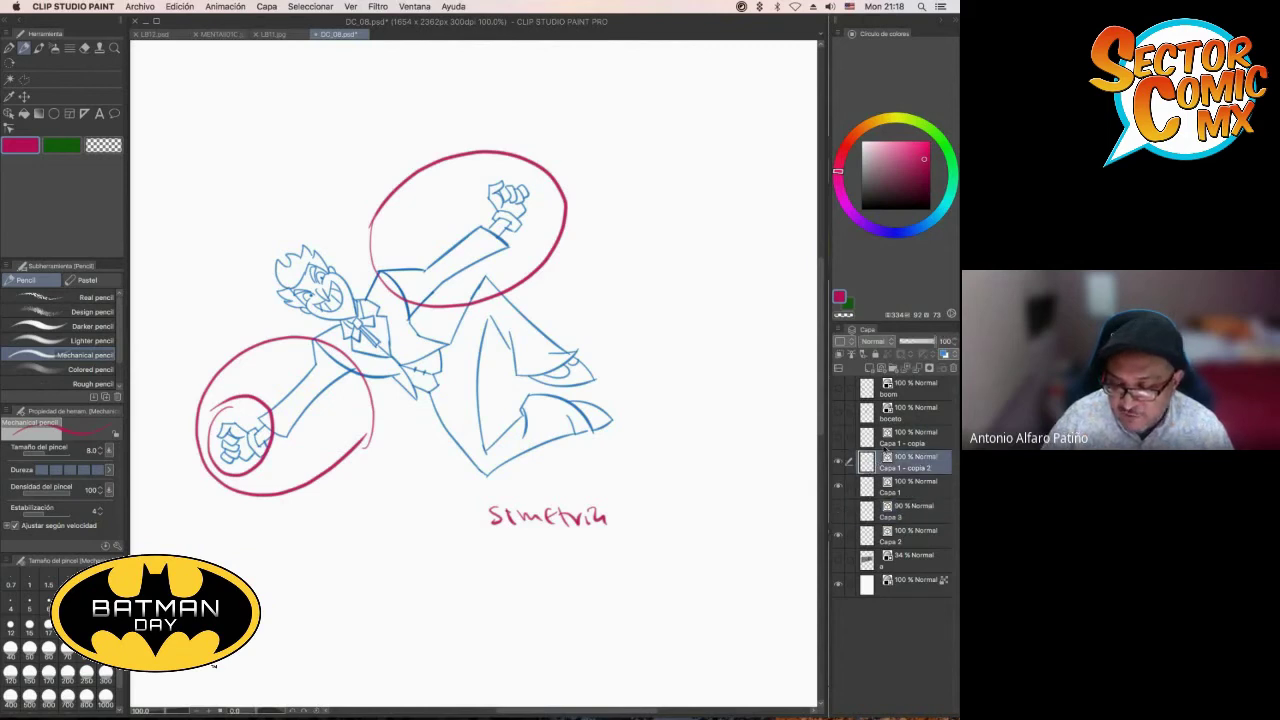
{"action": "left_click", "coordinate": [838, 461]}
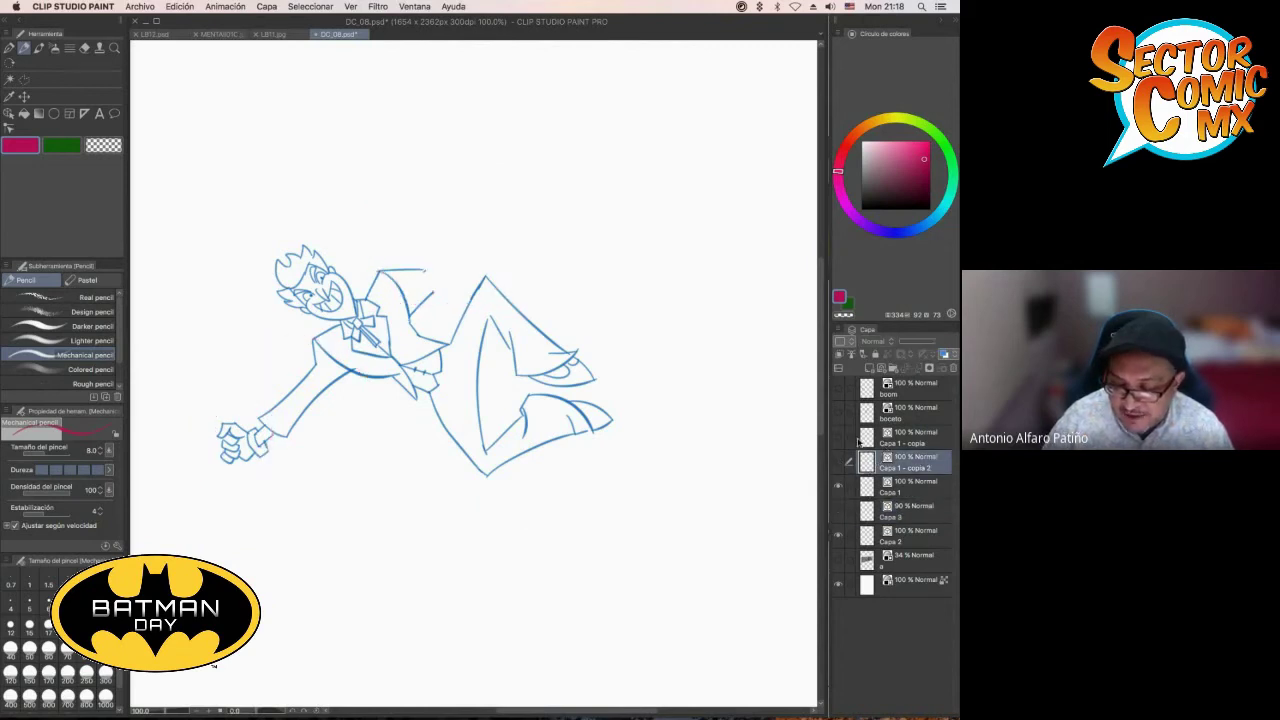
{"action": "left_click", "coordinate": [860, 440]}
{"action": "left_click", "coordinate": [838, 437]}
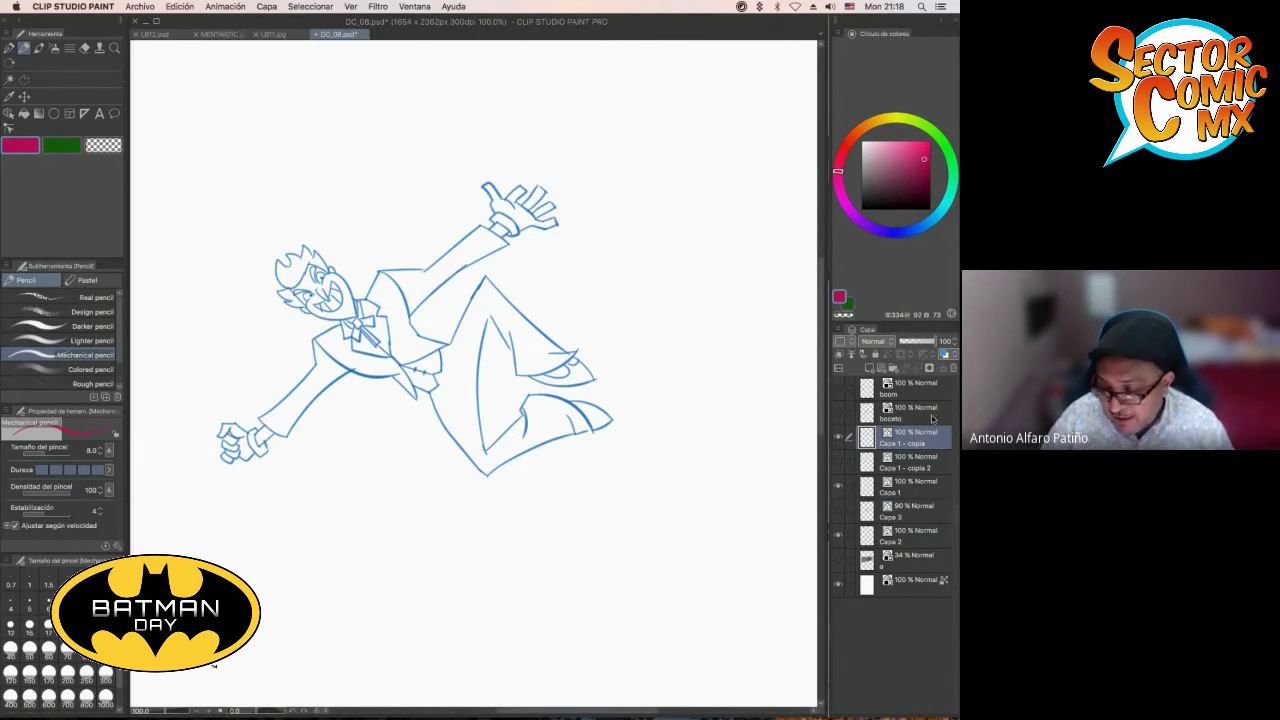
Show the grey reference layer "a" and trace the coat tails beside the torso and behind the legs in magenta on Capa 1
{"action": "left_click", "coordinate": [864, 562]}
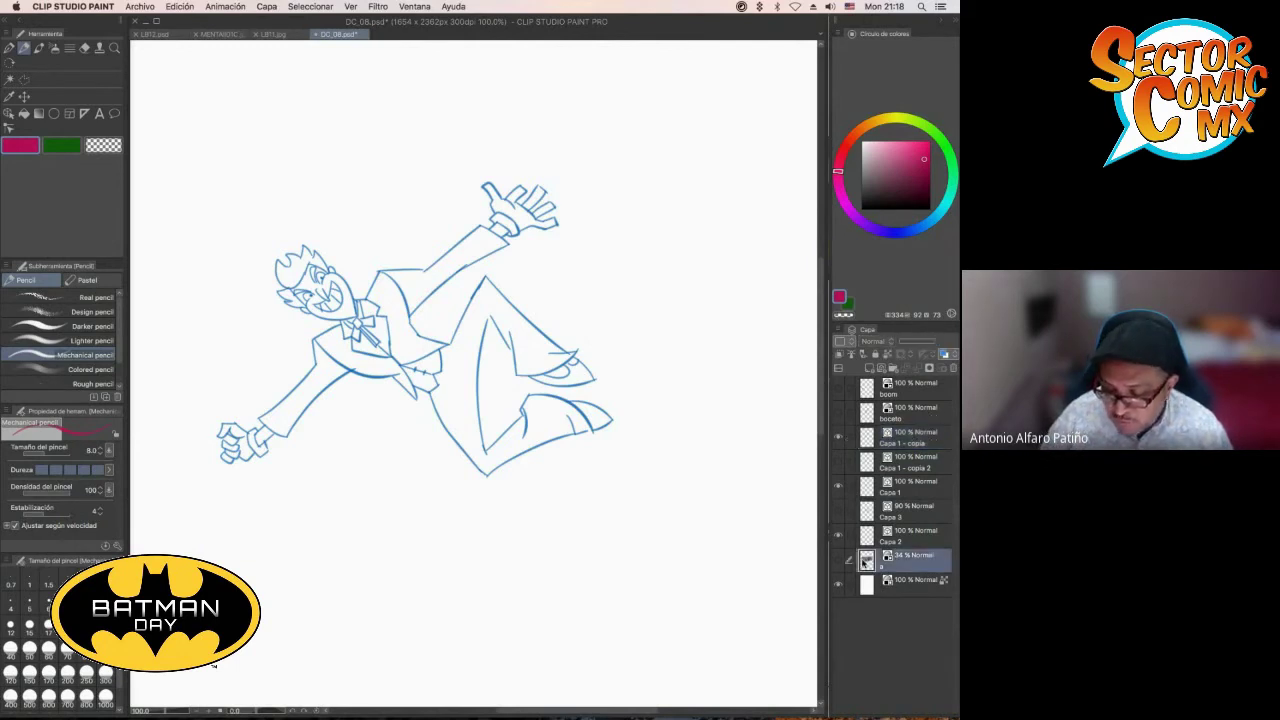
{"action": "left_click", "coordinate": [838, 561]}
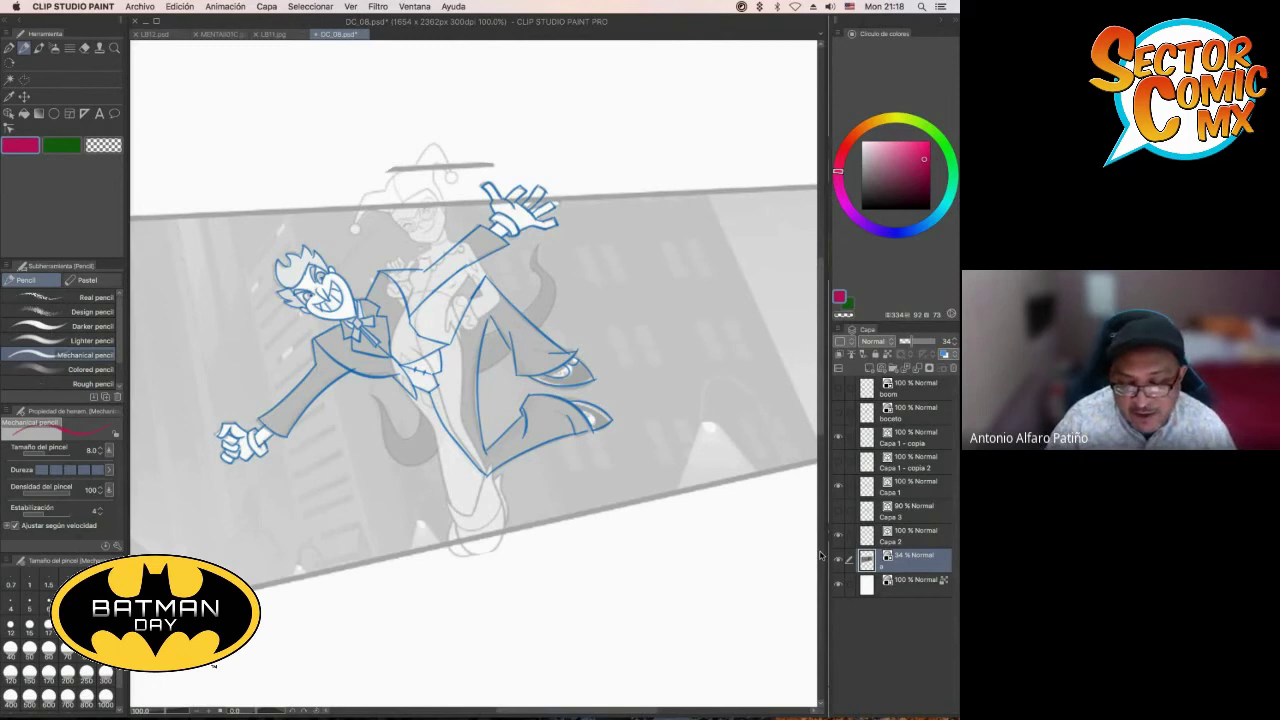
{"action": "left_click", "coordinate": [857, 484]}
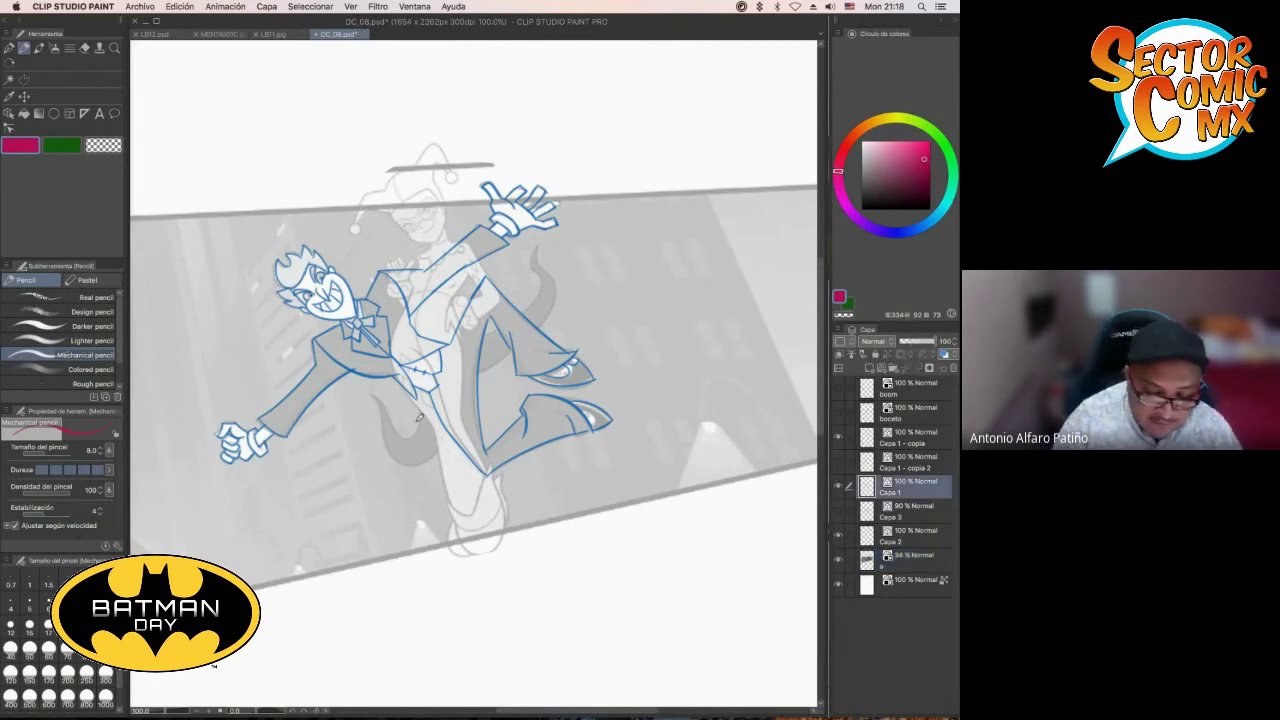
{"action": "scroll", "coordinate": [426, 420], "scroll_direction": "up", "scroll_amount": 2}
{"action": "left_click_drag", "start_coordinate": [416, 378], "coordinate": [396, 440]}
{"action": "mouse_move", "coordinate": [358, 382]}
{"action": "left_mouse_down"}
{"action": "mouse_move", "coordinate": [407, 441]}
{"action": "mouse_move", "coordinate": [359, 404]}
{"action": "mouse_move", "coordinate": [416, 484]}
{"action": "mouse_move", "coordinate": [452, 444]}
{"action": "left_mouse_up"}
{"action": "mouse_move", "coordinate": [512, 342]}
{"action": "left_mouse_down"}
{"action": "mouse_move", "coordinate": [510, 297]}
{"action": "mouse_move", "coordinate": [593, 237]}
{"action": "mouse_move", "coordinate": [602, 157]}
{"action": "mouse_move", "coordinate": [616, 245]}
{"action": "left_mouse_up"}
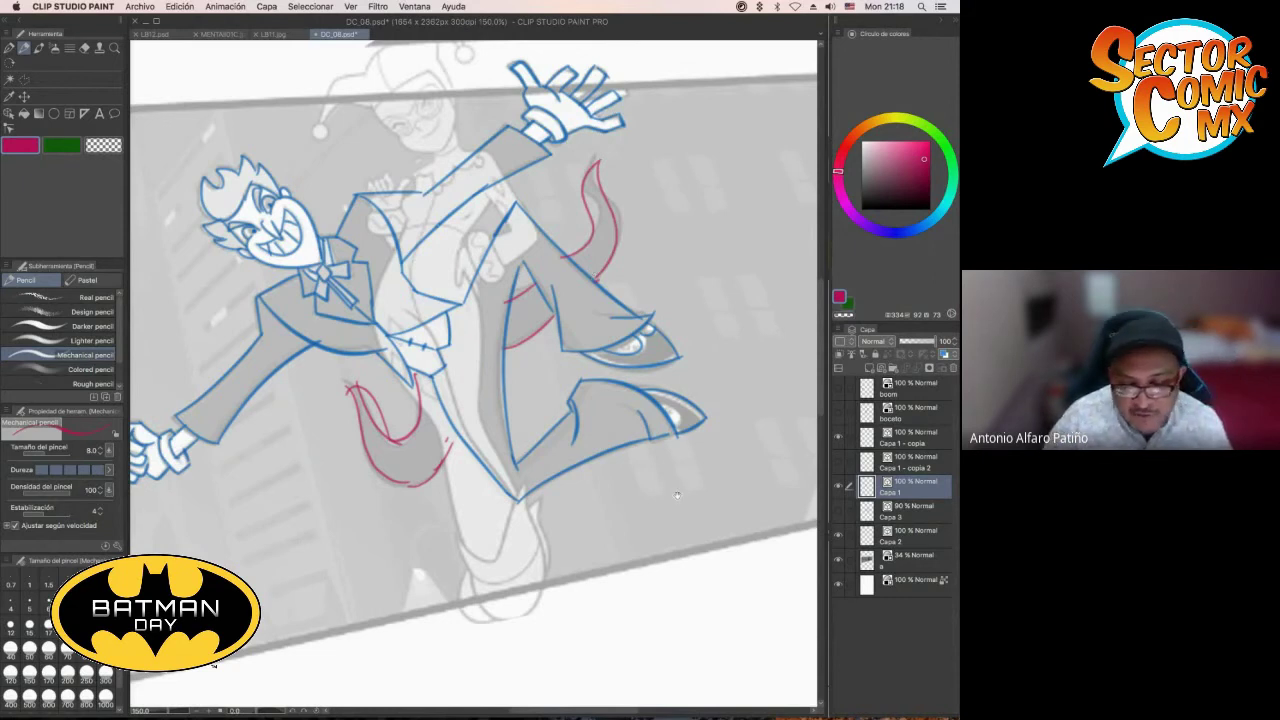
{"action": "scroll", "coordinate": [676, 498], "scroll_direction": "up", "scroll_amount": 2}
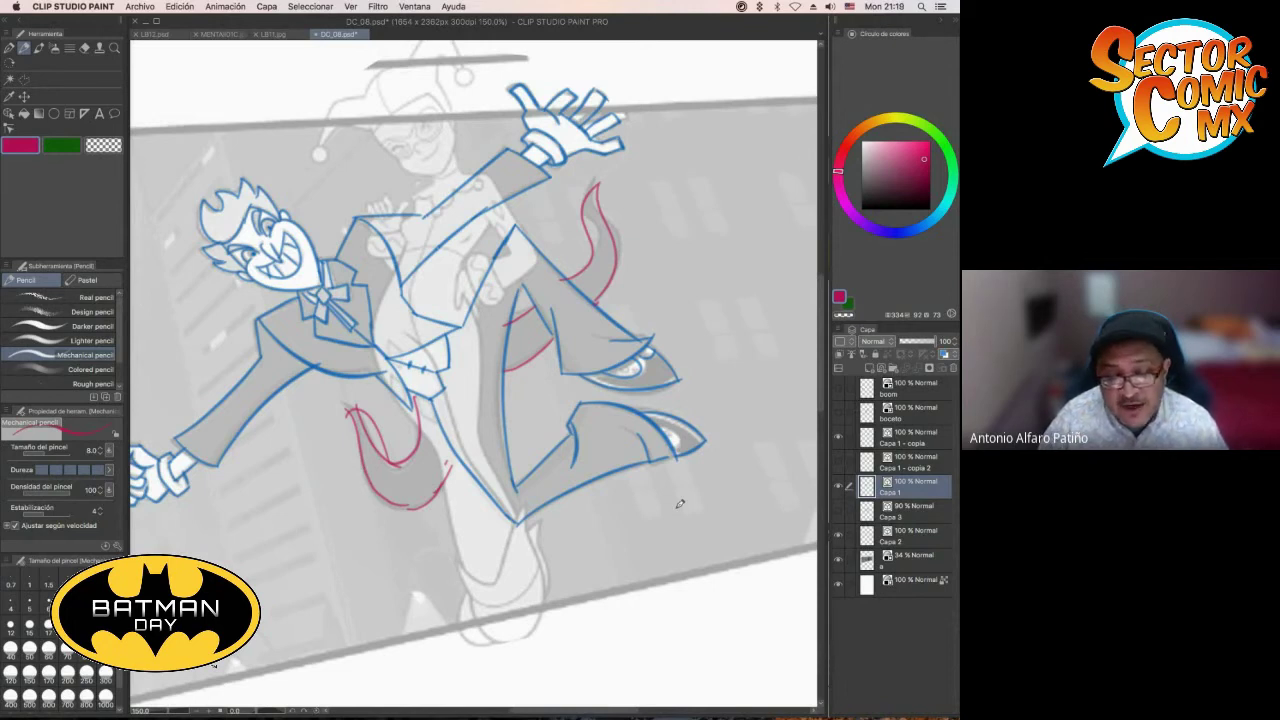
{"action": "scroll", "coordinate": [679, 503], "scroll_direction": "down", "scroll_amount": 2}
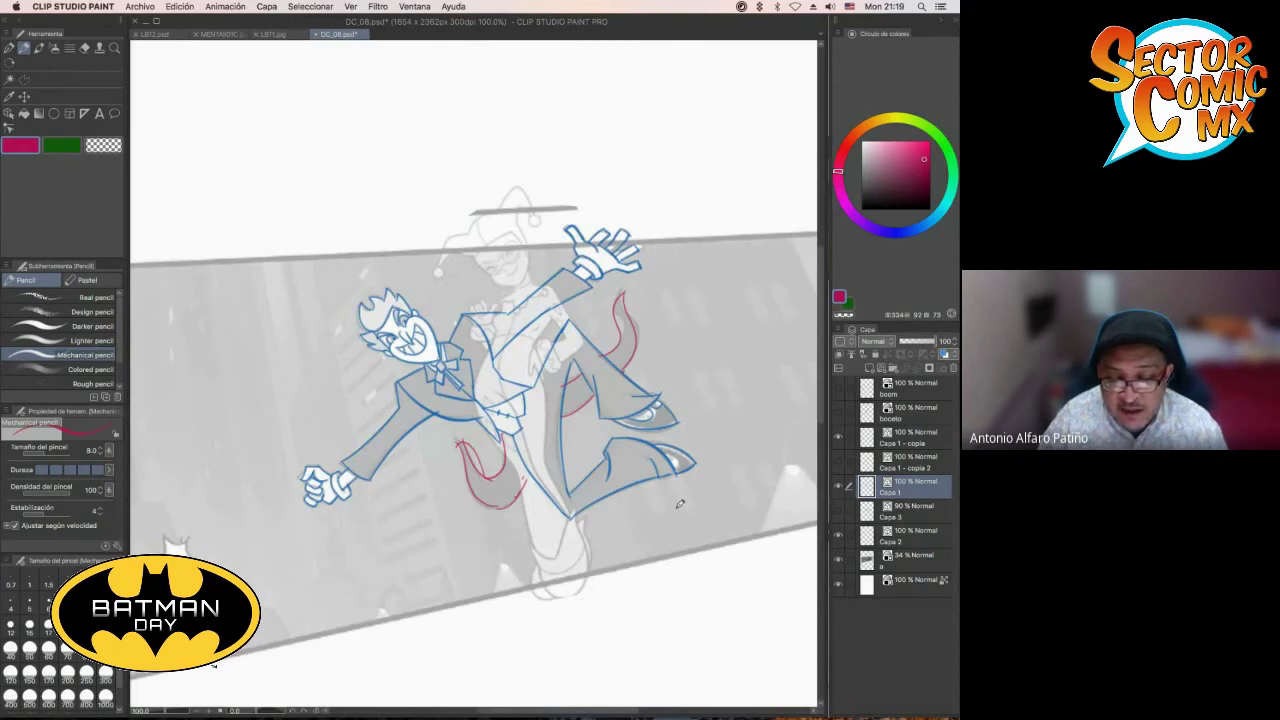
{"action": "scroll", "coordinate": [679, 503], "scroll_direction": "up", "scroll_amount": 2}
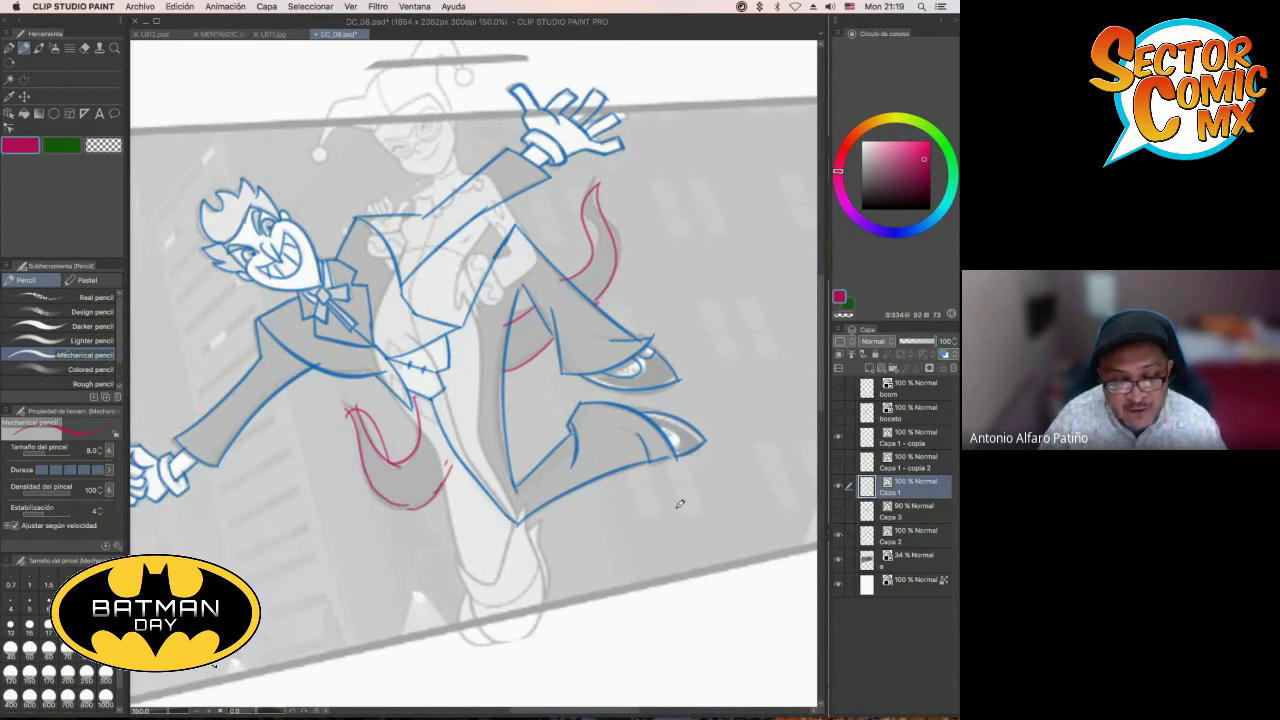
{"action": "scroll", "coordinate": [679, 503], "scroll_direction": "down", "scroll_amount": 2}
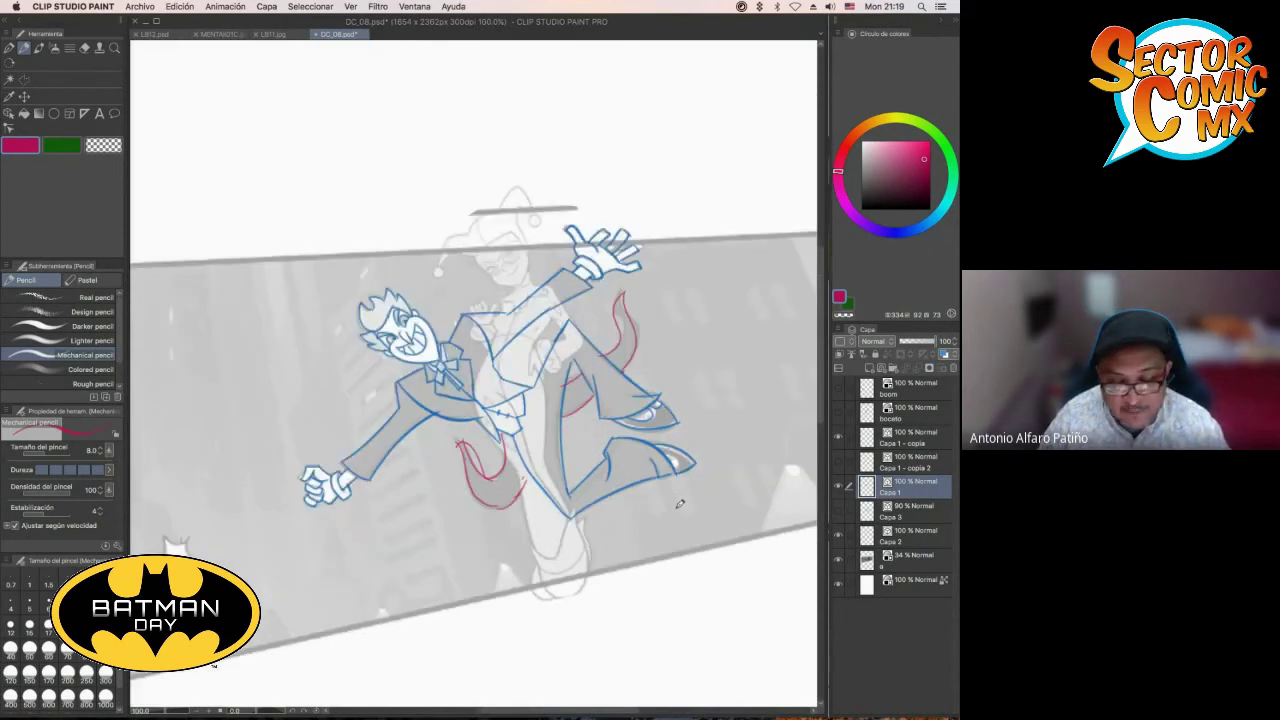
{"action": "scroll", "coordinate": [679, 503], "scroll_direction": "up", "scroll_amount": 2}
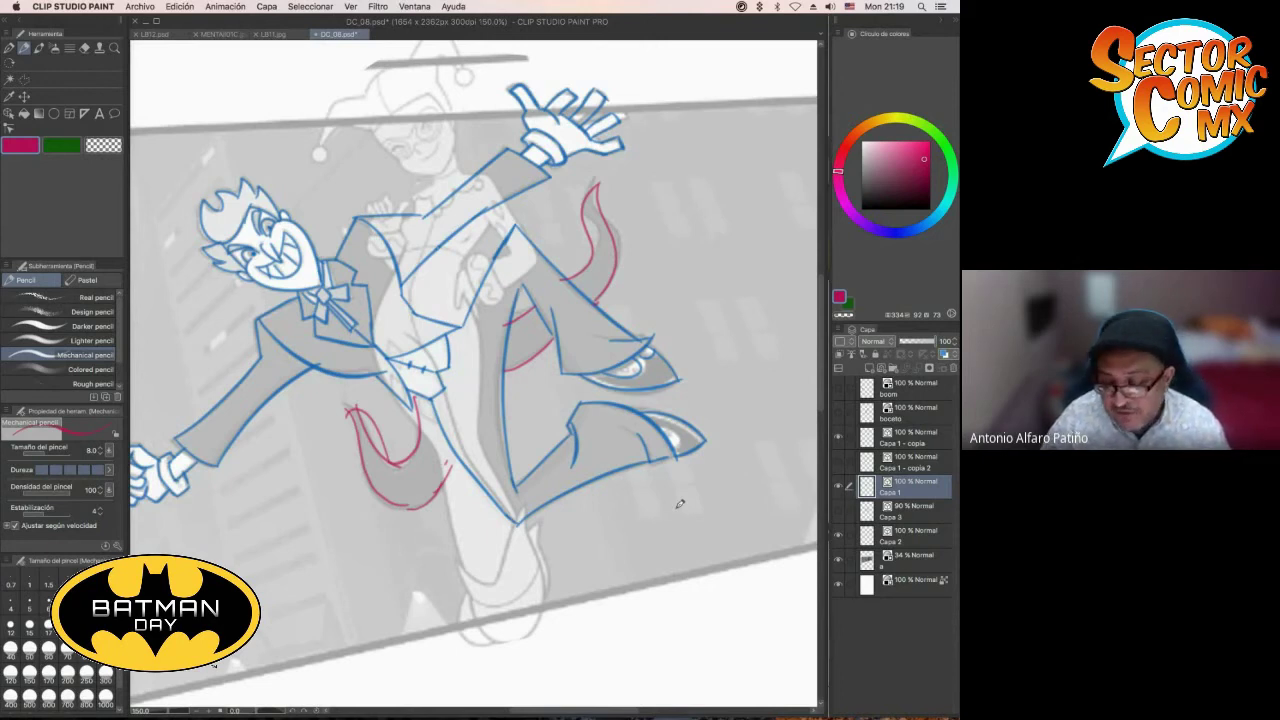
Show the boceto layer with the black-outlined body over the blue figure and frame both figures in view
{"action": "left_click", "coordinate": [873, 412]}
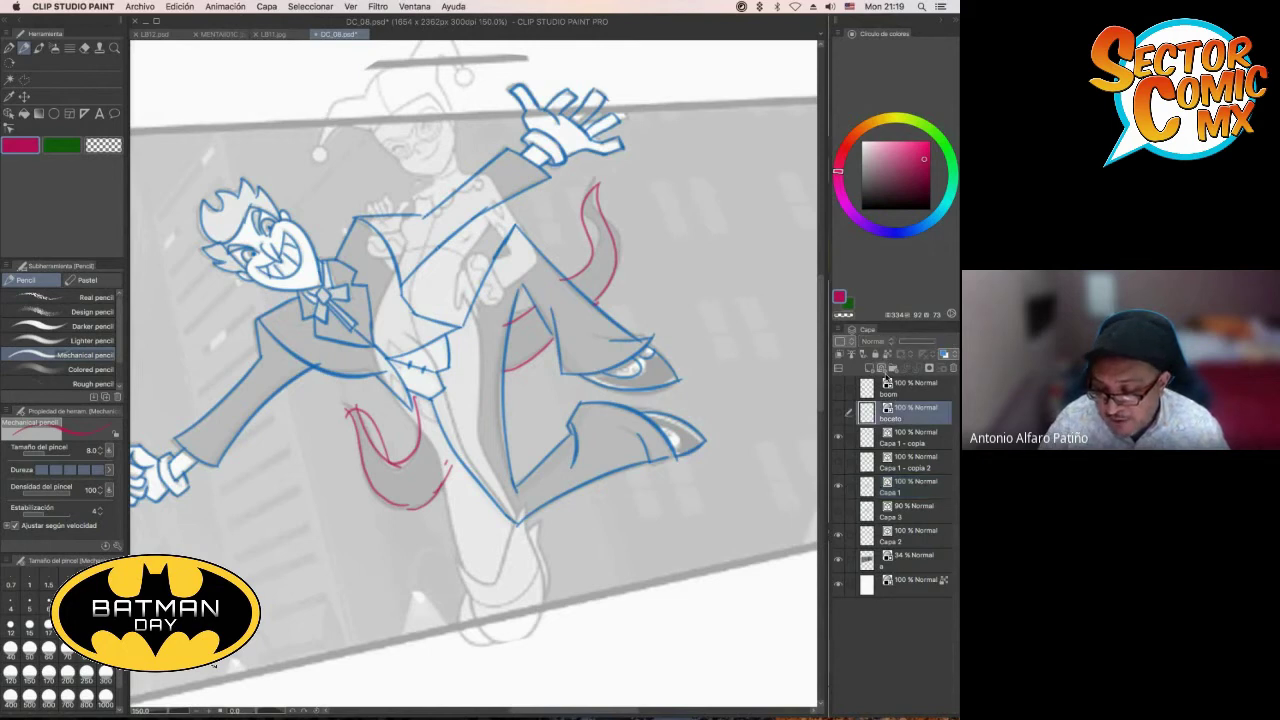
{"action": "left_click", "coordinate": [839, 412]}
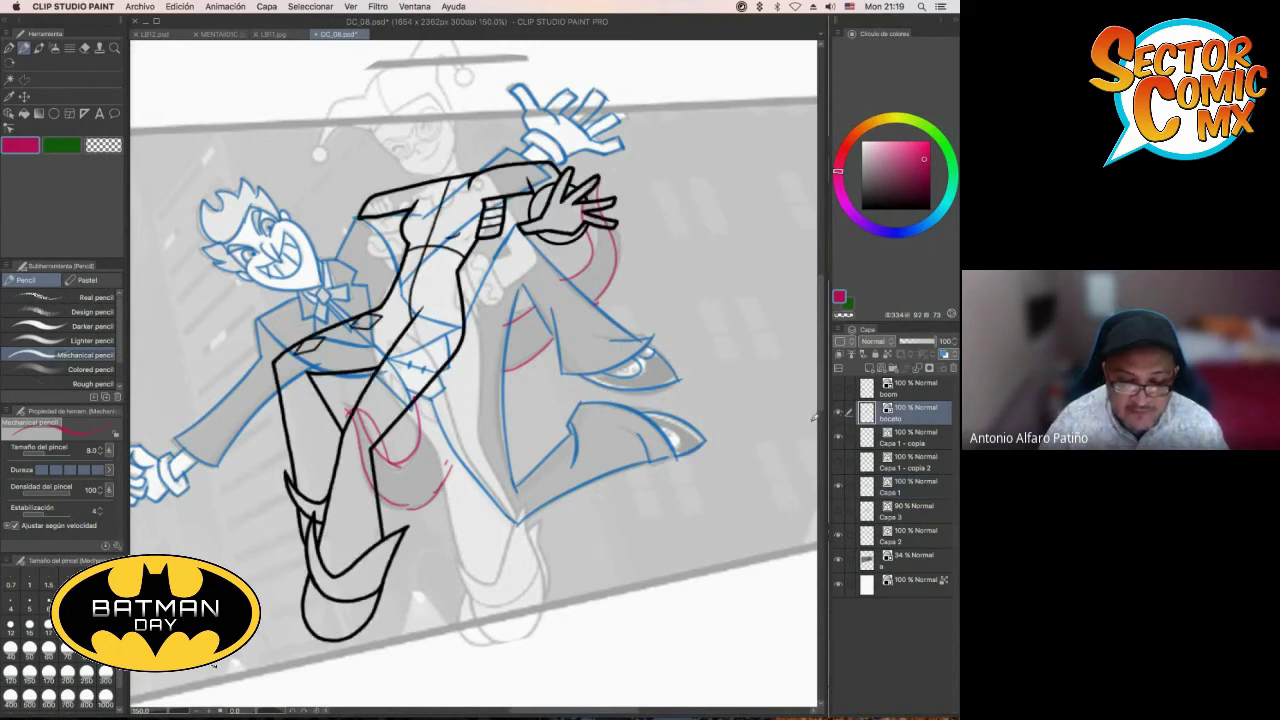
{"action": "scroll", "coordinate": [813, 420], "scroll_direction": "down", "scroll_amount": 2}
{"action": "scroll", "coordinate": [813, 420], "scroll_direction": "up", "scroll_amount": 2}
{"action": "left_click_drag", "start_coordinate": [813, 420], "coordinate": [645, 400]}
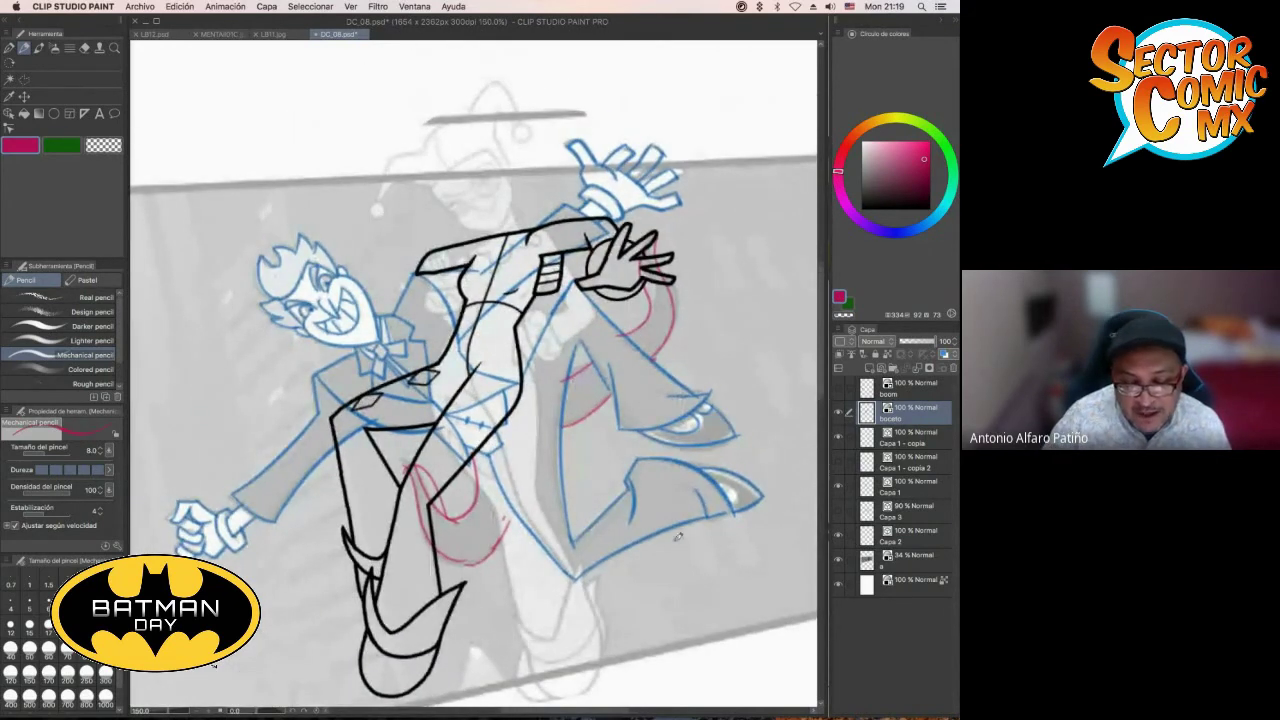
{"action": "scroll", "coordinate": [678, 537], "scroll_direction": "down", "scroll_amount": 1}
Compare the composition with and without the black-outlined body by toggling the boceto layer's visibility
{"action": "left_click", "coordinate": [840, 413]}
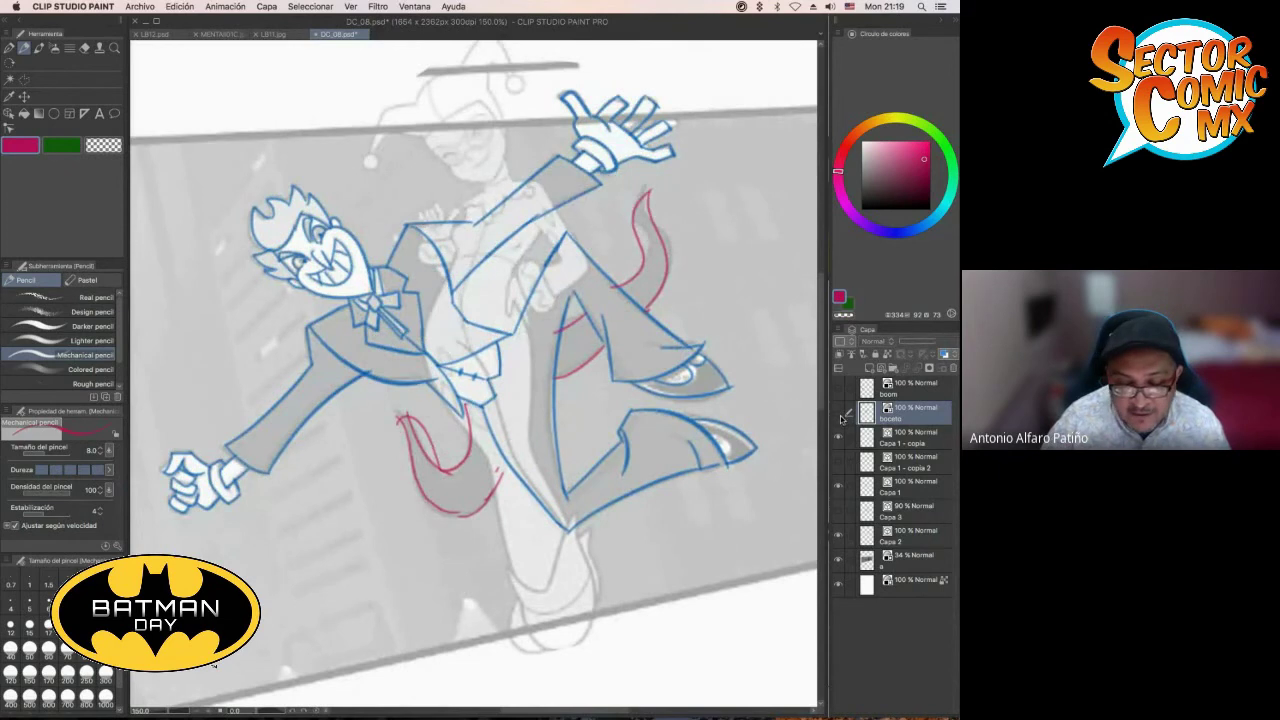
{"action": "left_click", "coordinate": [840, 414]}
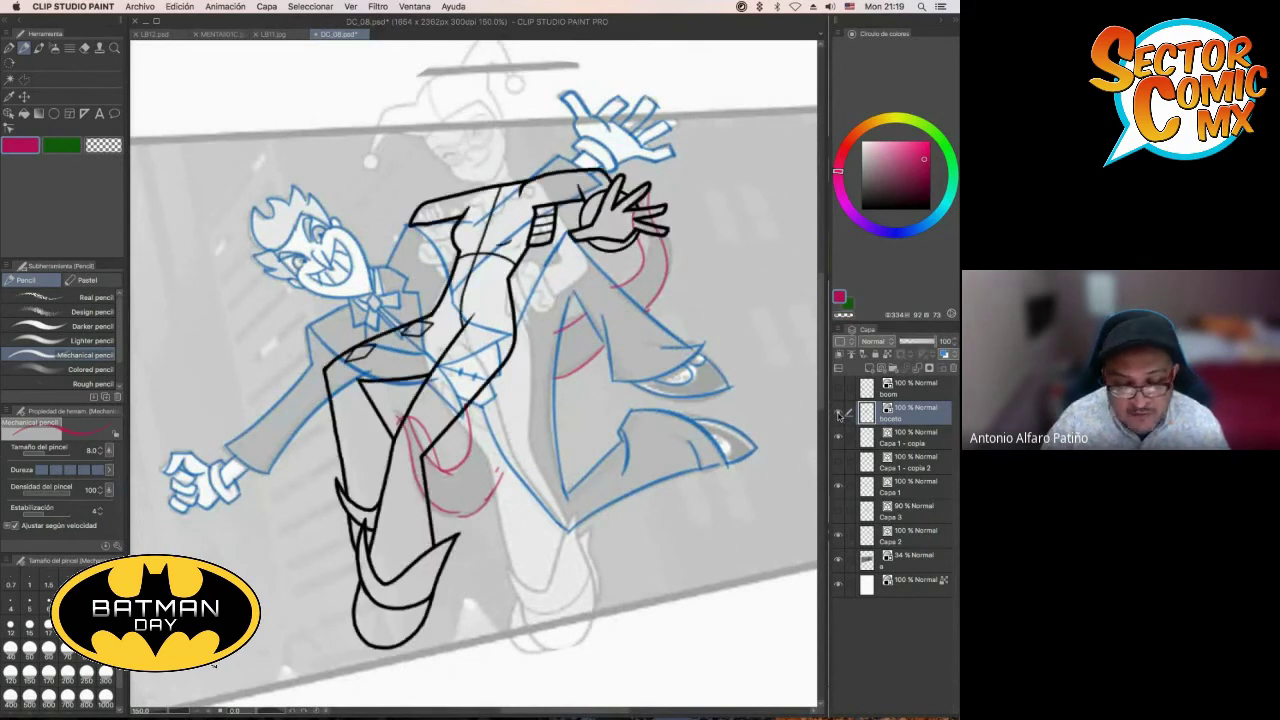
{"action": "left_click", "coordinate": [840, 414]}
{"action": "left_click", "coordinate": [840, 414]}
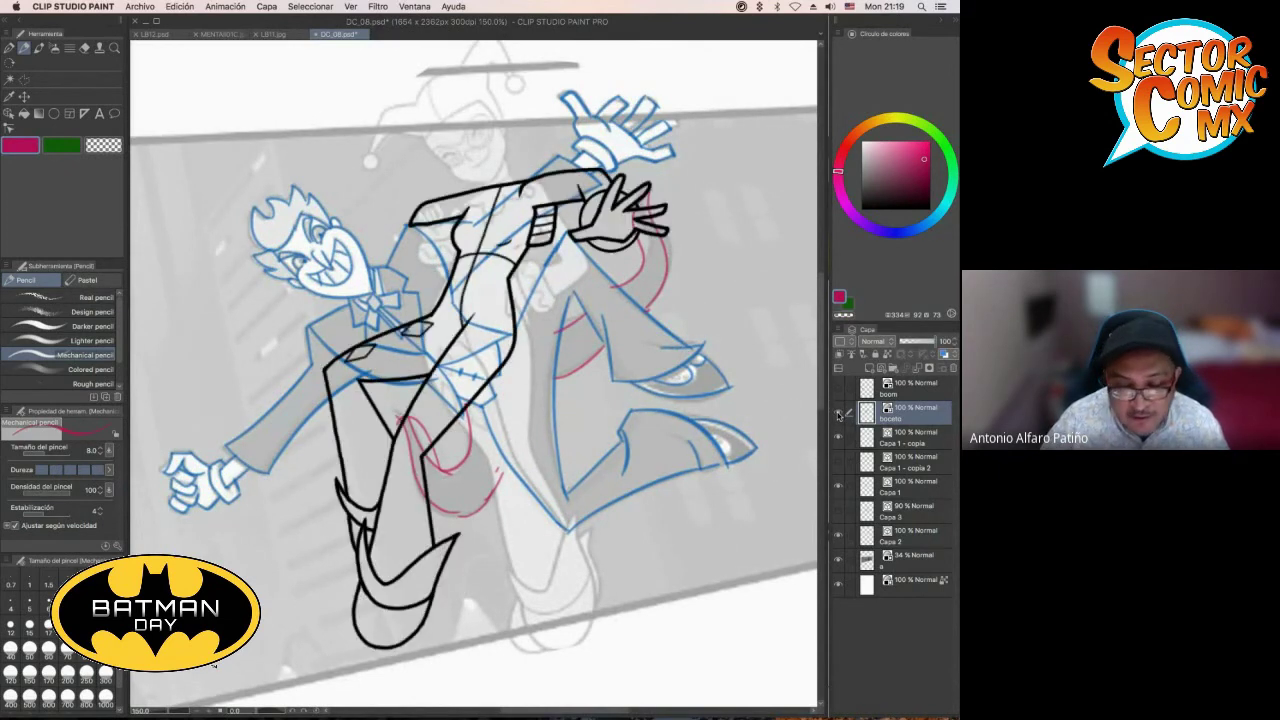
{"action": "left_click", "coordinate": [840, 414]}
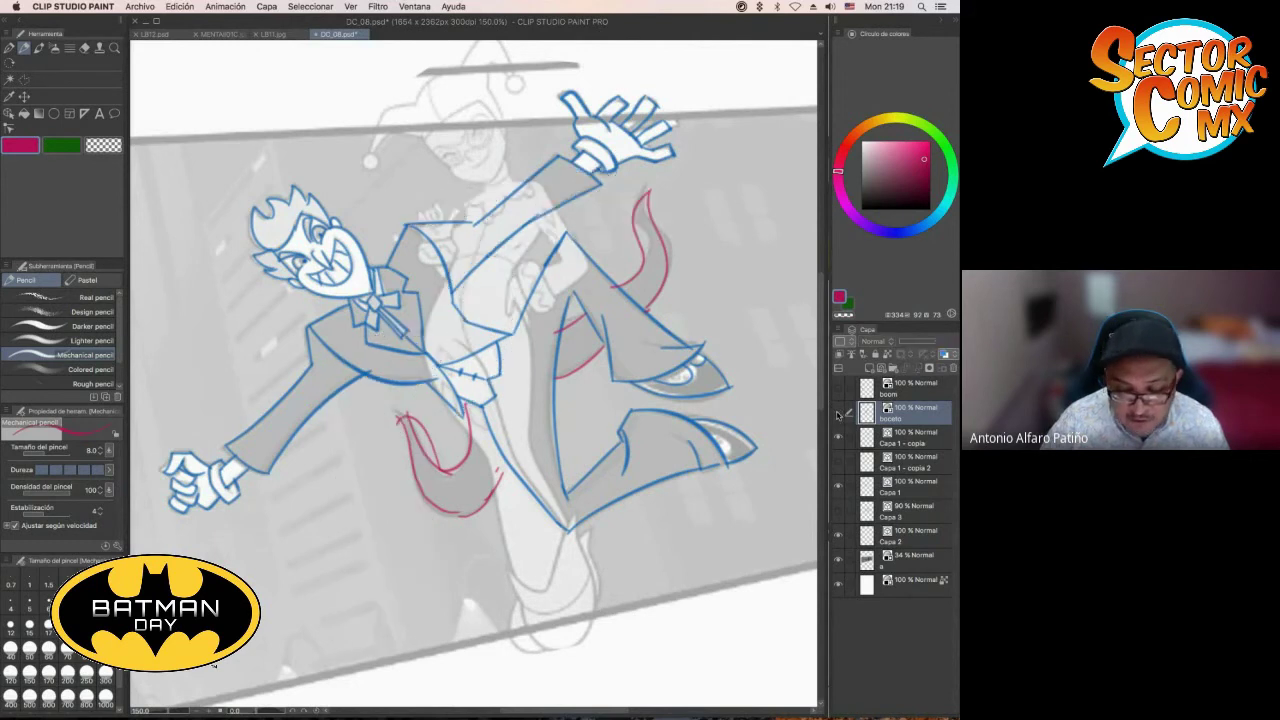
{"action": "left_click", "coordinate": [840, 414]}
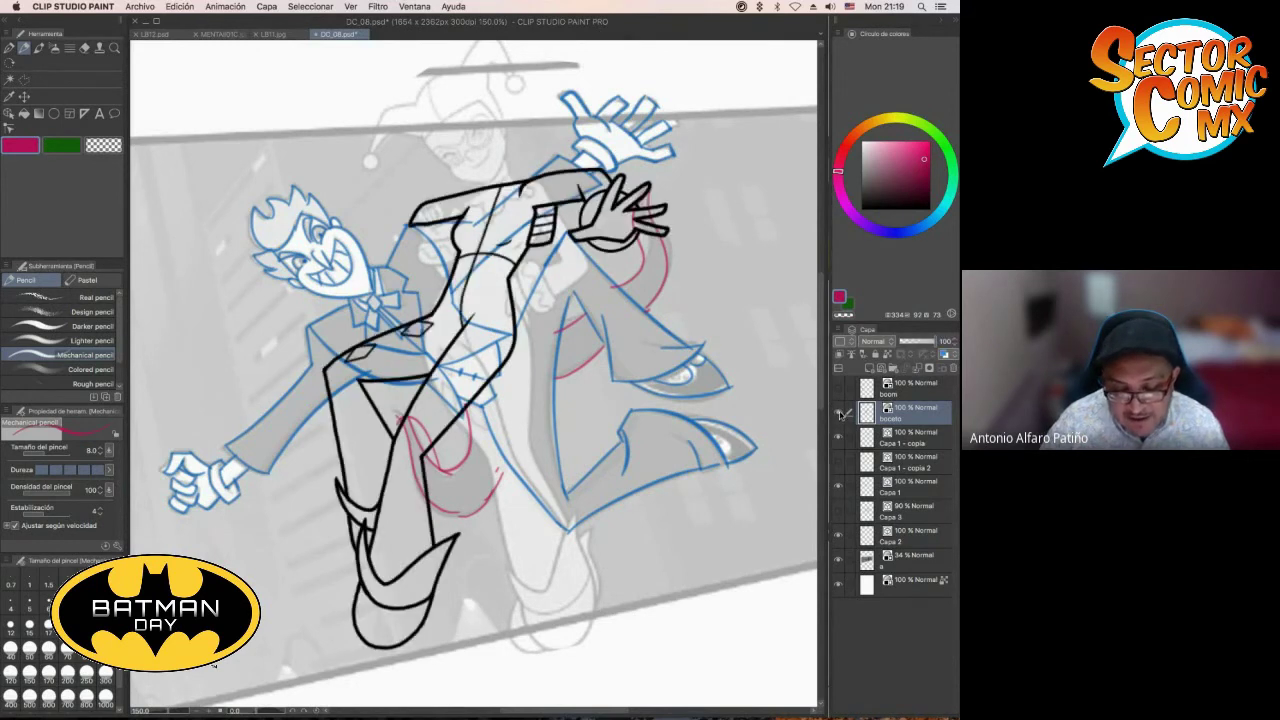
{"action": "scroll", "coordinate": [565, 277], "scroll_direction": "up", "scroll_amount": 8}
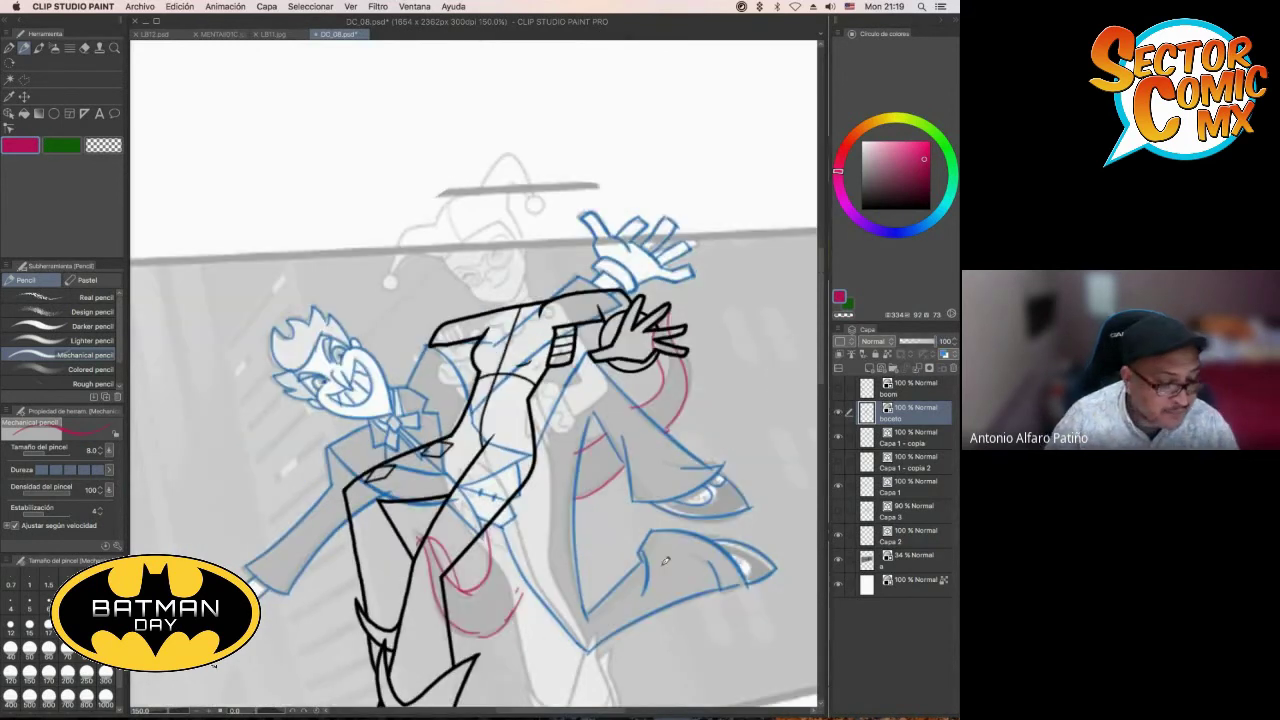
{"action": "scroll", "coordinate": [503, 270], "scroll_direction": "up", "scroll_amount": 10}
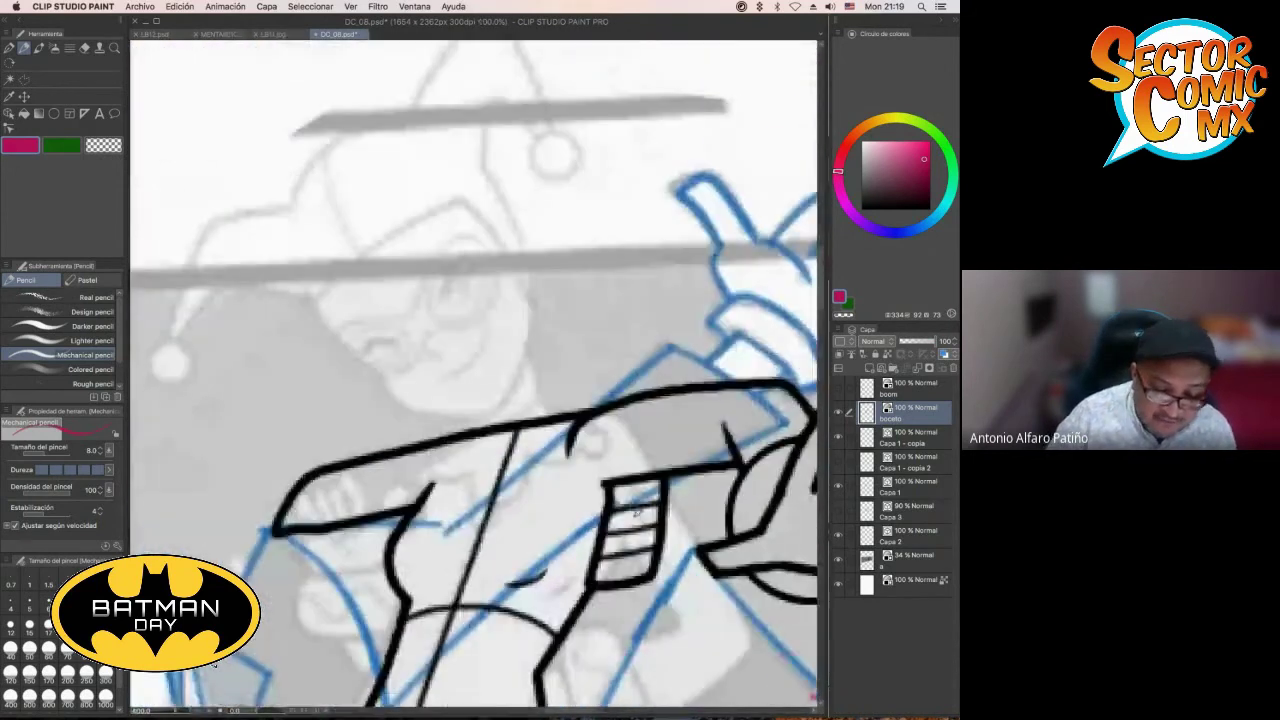
{"action": "mouse_move", "coordinate": [440, 324]}
{"action": "left_mouse_down"}
{"action": "mouse_move", "coordinate": [446, 356]}
{"action": "mouse_move", "coordinate": [486, 348]}
{"action": "left_mouse_up"}
{"action": "key", "text": "super+z"}
{"action": "key", "text": "super+z"}
{"action": "key", "text": "super+z"}
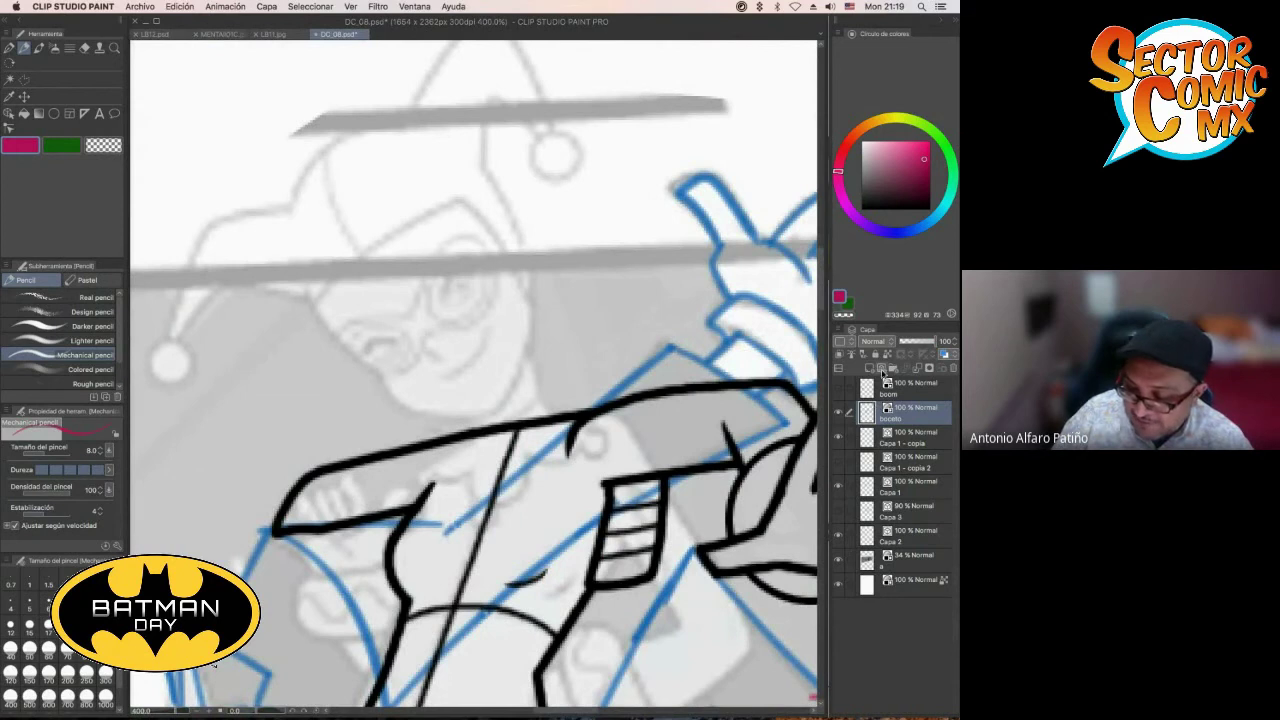
Add a new layer above boceto and trace the second figure's mask, eyes, nose, smile and jaw in magenta
{"action": "key", "text": "super+shift+n"}
{"action": "mouse_move", "coordinate": [440, 370]}
{"action": "left_mouse_down"}
{"action": "mouse_move", "coordinate": [460, 378]}
{"action": "mouse_move", "coordinate": [493, 322]}
{"action": "mouse_move", "coordinate": [480, 392]}
{"action": "mouse_move", "coordinate": [494, 326]}
{"action": "mouse_move", "coordinate": [440, 358]}
{"action": "left_mouse_up"}
{"action": "mouse_move", "coordinate": [402, 318]}
{"action": "left_mouse_down"}
{"action": "mouse_move", "coordinate": [503, 260]}
{"action": "mouse_move", "coordinate": [336, 320]}
{"action": "mouse_move", "coordinate": [389, 372]}
{"action": "mouse_move", "coordinate": [422, 333]}
{"action": "mouse_move", "coordinate": [396, 350]}
{"action": "left_mouse_up"}
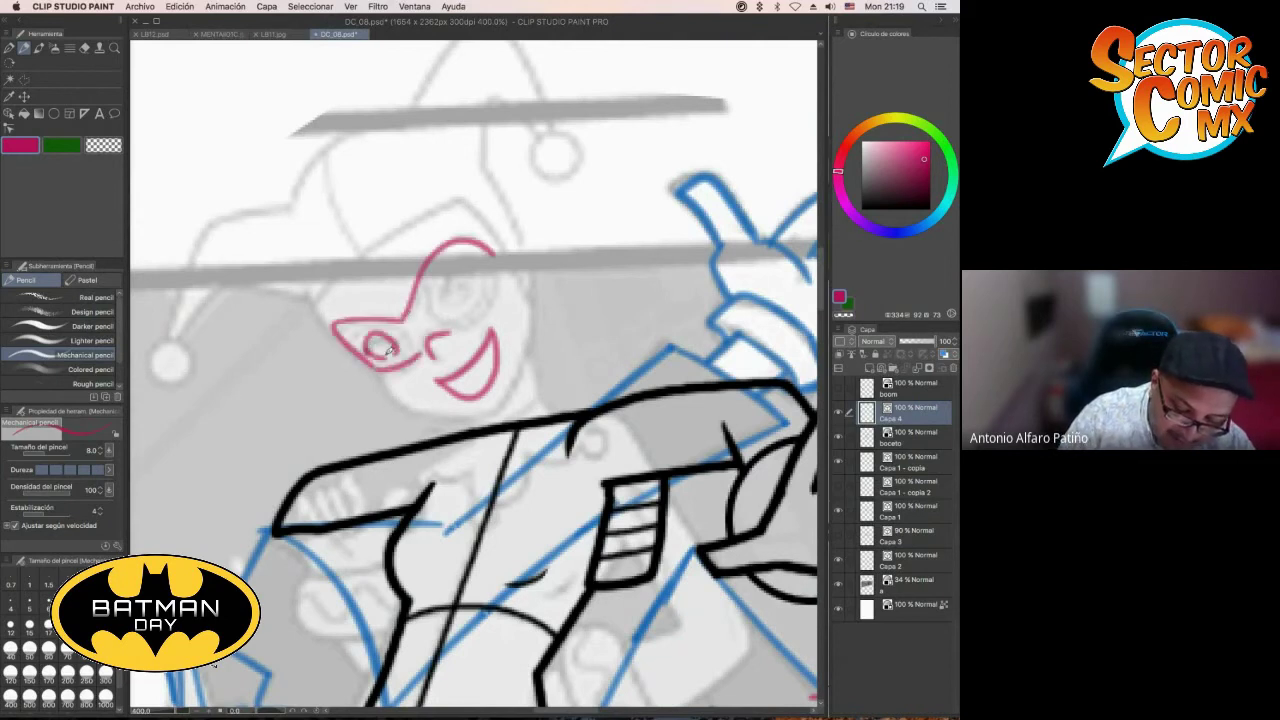
{"action": "mouse_move", "coordinate": [436, 298]}
{"action": "left_mouse_down"}
{"action": "mouse_move", "coordinate": [448, 331]}
{"action": "mouse_move", "coordinate": [479, 312]}
{"action": "mouse_move", "coordinate": [475, 265]}
{"action": "mouse_move", "coordinate": [440, 302]}
{"action": "mouse_move", "coordinate": [468, 314]}
{"action": "left_mouse_up"}
{"action": "mouse_move", "coordinate": [322, 312]}
{"action": "left_mouse_down"}
{"action": "mouse_move", "coordinate": [440, 215]}
{"action": "mouse_move", "coordinate": [393, 374]}
{"action": "mouse_move", "coordinate": [398, 412]}
{"action": "mouse_move", "coordinate": [490, 418]}
{"action": "left_mouse_up"}
{"action": "mouse_move", "coordinate": [515, 270]}
{"action": "left_mouse_down"}
{"action": "mouse_move", "coordinate": [535, 298]}
{"action": "mouse_move", "coordinate": [532, 372]}
{"action": "mouse_move", "coordinate": [524, 350]}
{"action": "mouse_move", "coordinate": [545, 413]}
{"action": "mouse_move", "coordinate": [498, 430]}
{"action": "left_mouse_up"}
Trace the jester hood's edges around the face and its drooping horn with pompom over the grey sketch
{"action": "left_click_drag", "start_coordinate": [452, 210], "coordinate": [510, 274]}
{"action": "left_click_drag", "start_coordinate": [483, 170], "coordinate": [516, 280]}
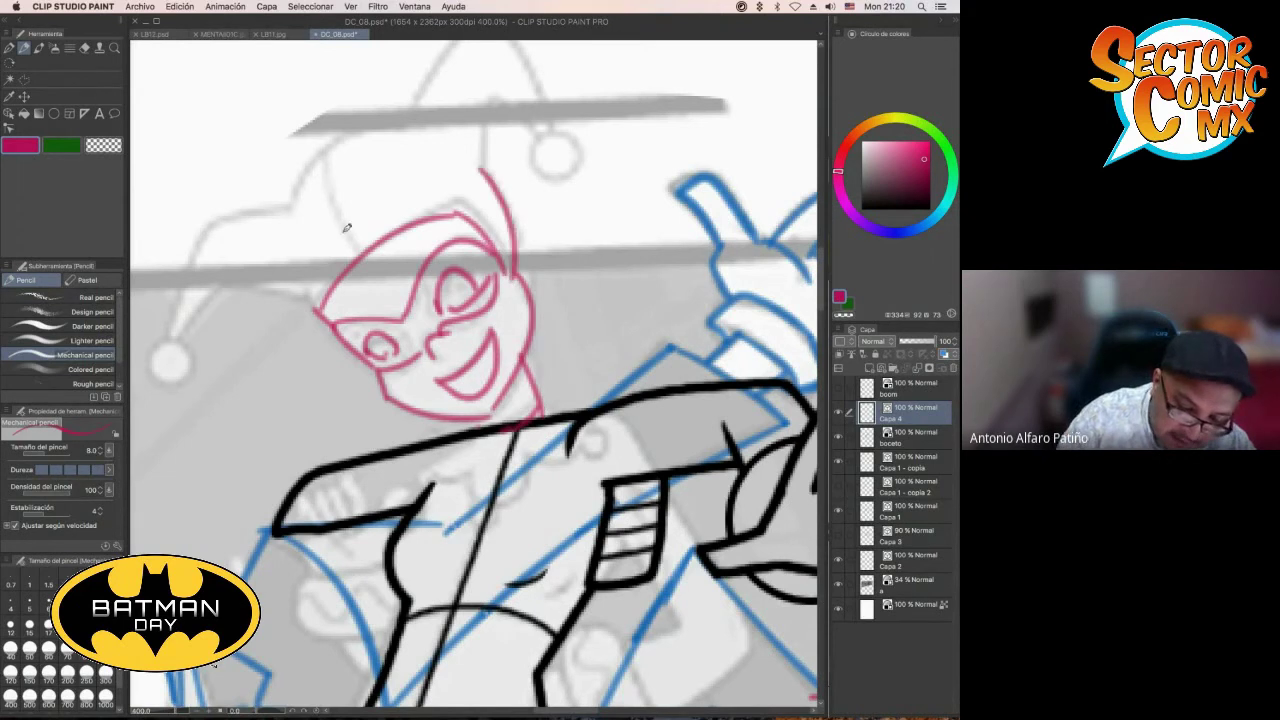
{"action": "left_click_drag", "start_coordinate": [328, 152], "coordinate": [357, 254]}
{"action": "mouse_move", "coordinate": [296, 195]}
{"action": "left_mouse_down"}
{"action": "mouse_move", "coordinate": [329, 152]}
{"action": "mouse_move", "coordinate": [286, 215]}
{"action": "left_mouse_up"}
{"action": "mouse_move", "coordinate": [382, 128]}
{"action": "left_mouse_down"}
{"action": "mouse_move", "coordinate": [176, 340]}
{"action": "mouse_move", "coordinate": [228, 284]}
{"action": "mouse_move", "coordinate": [315, 304]}
{"action": "left_mouse_up"}
{"action": "mouse_move", "coordinate": [165, 338]}
{"action": "left_mouse_down"}
{"action": "mouse_move", "coordinate": [150, 372]}
{"action": "mouse_move", "coordinate": [192, 352]}
{"action": "left_mouse_up"}
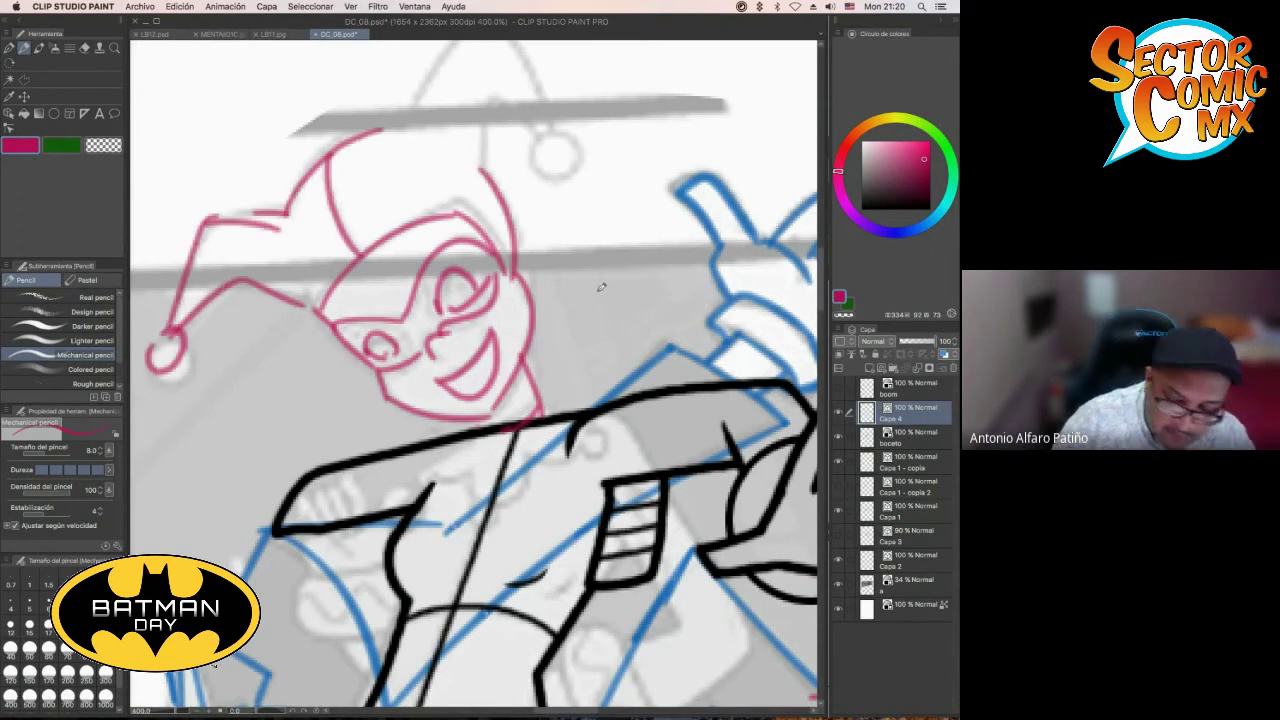
Trace the jester hood's upright horn and its round pompom above the face
{"action": "scroll", "coordinate": [586, 354], "scroll_direction": "up", "scroll_amount": 5}
{"action": "mouse_move", "coordinate": [355, 236]}
{"action": "left_mouse_down"}
{"action": "mouse_move", "coordinate": [422, 211]}
{"action": "mouse_move", "coordinate": [393, 220]}
{"action": "mouse_move", "coordinate": [460, 125]}
{"action": "mouse_move", "coordinate": [510, 247]}
{"action": "mouse_move", "coordinate": [460, 275]}
{"action": "left_mouse_up"}
{"action": "left_click_drag", "start_coordinate": [470, 212], "coordinate": [532, 236]}
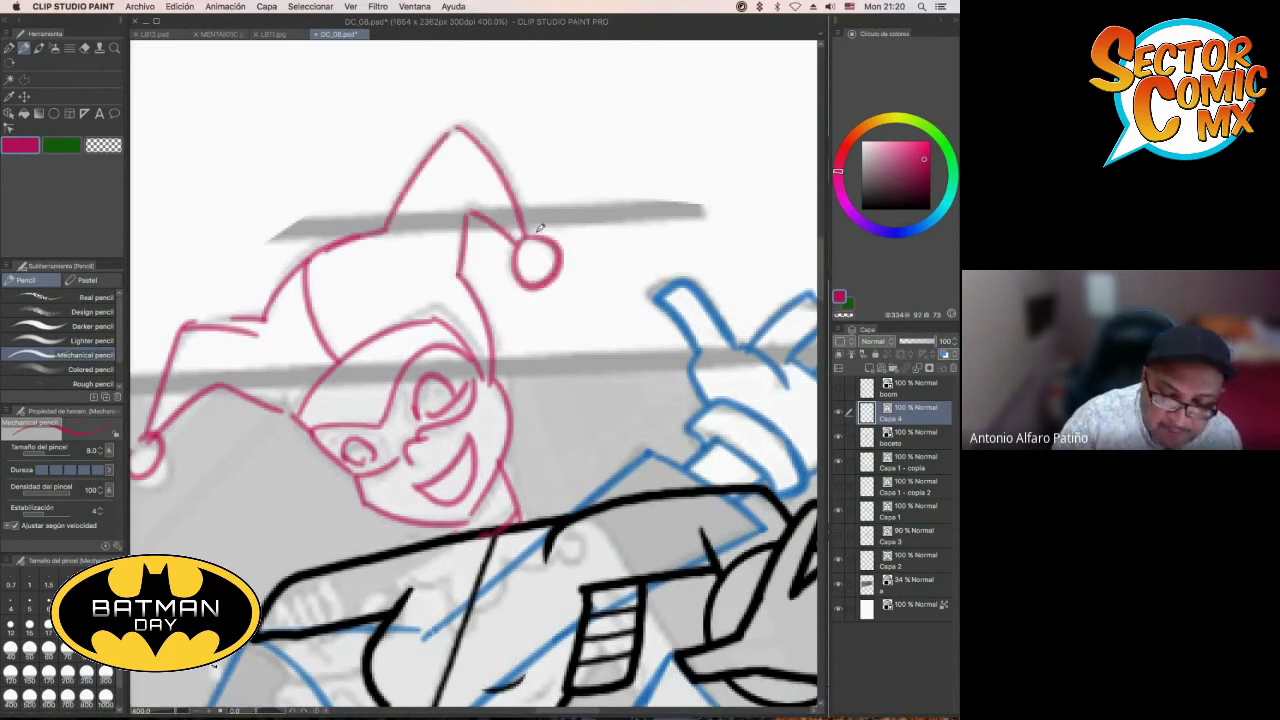
Trace the scalloped collar below the jester figure's chin, over the black-outlined shoulders
{"action": "scroll", "coordinate": [613, 441], "scroll_direction": "down", "scroll_amount": 5}
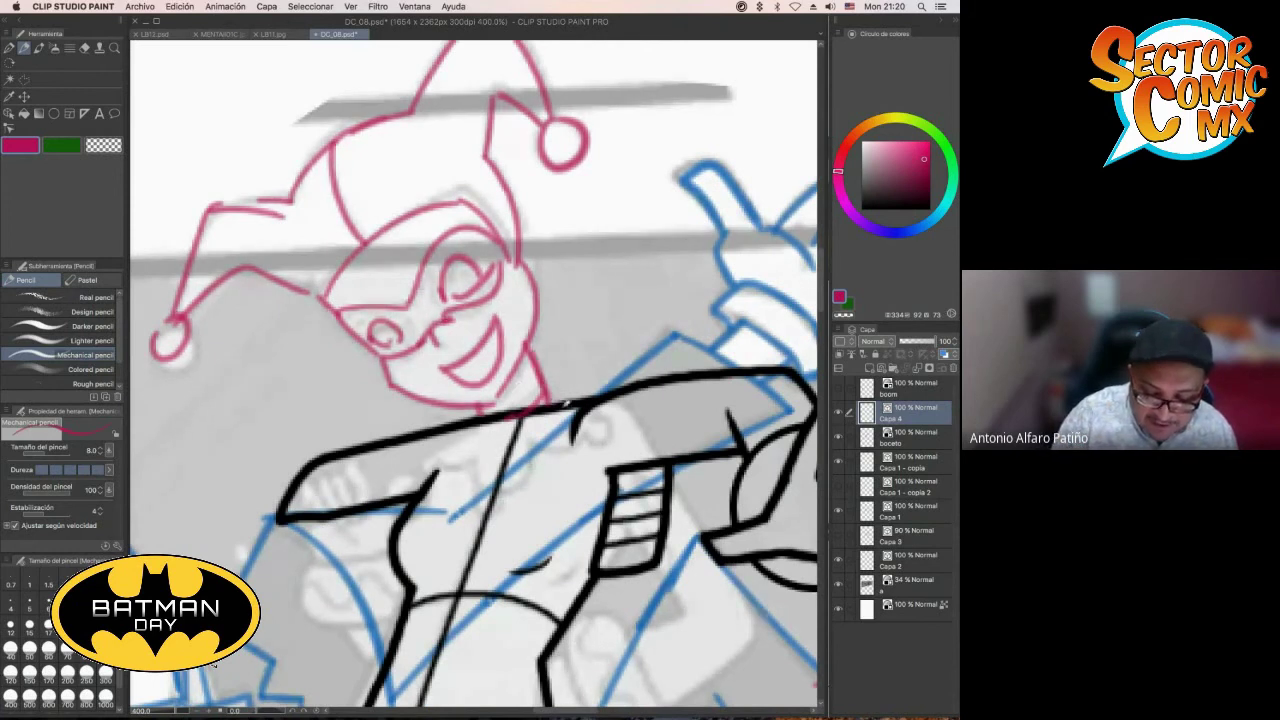
{"action": "scroll", "coordinate": [565, 403], "scroll_direction": "down", "scroll_amount": 5}
{"action": "mouse_move", "coordinate": [452, 238]}
{"action": "left_mouse_down"}
{"action": "mouse_move", "coordinate": [492, 300]}
{"action": "mouse_move", "coordinate": [545, 268]}
{"action": "mouse_move", "coordinate": [590, 212]}
{"action": "mouse_move", "coordinate": [619, 228]}
{"action": "left_mouse_up"}
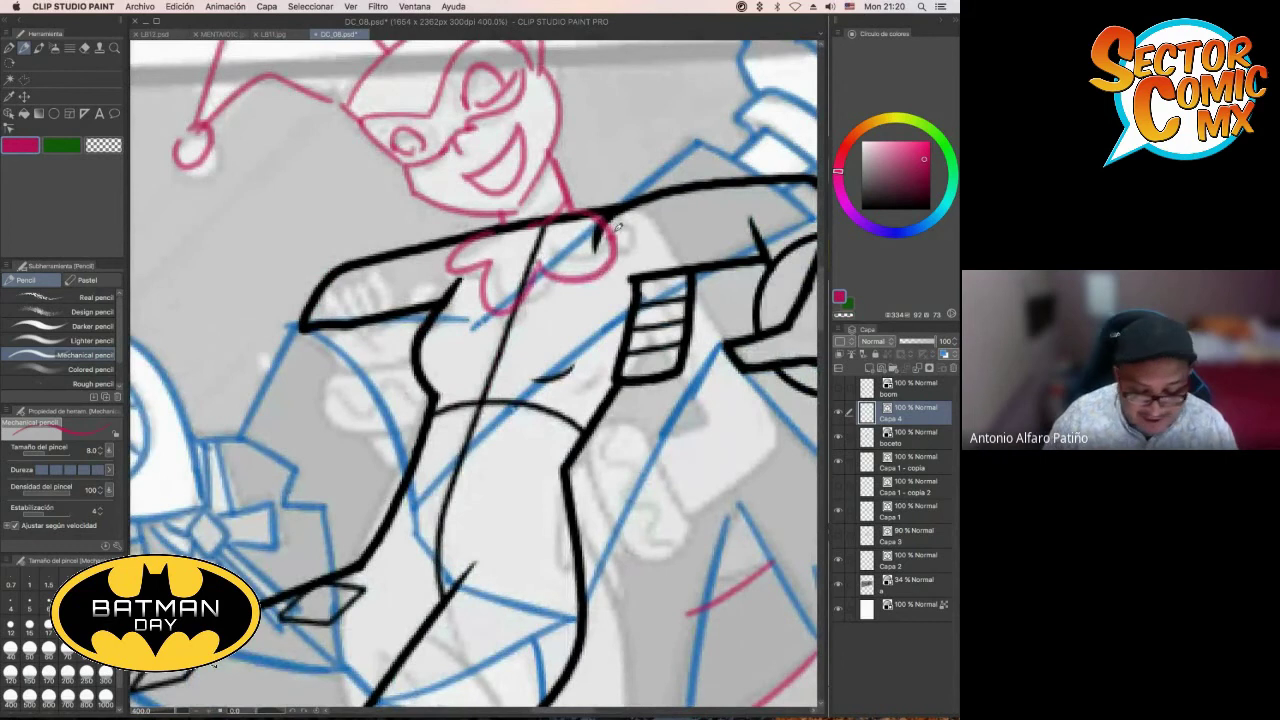
Hide the grey reference layer "a" and frame both figures on the white canvas
{"action": "scroll", "coordinate": [619, 228], "scroll_direction": "down", "scroll_amount": 4}
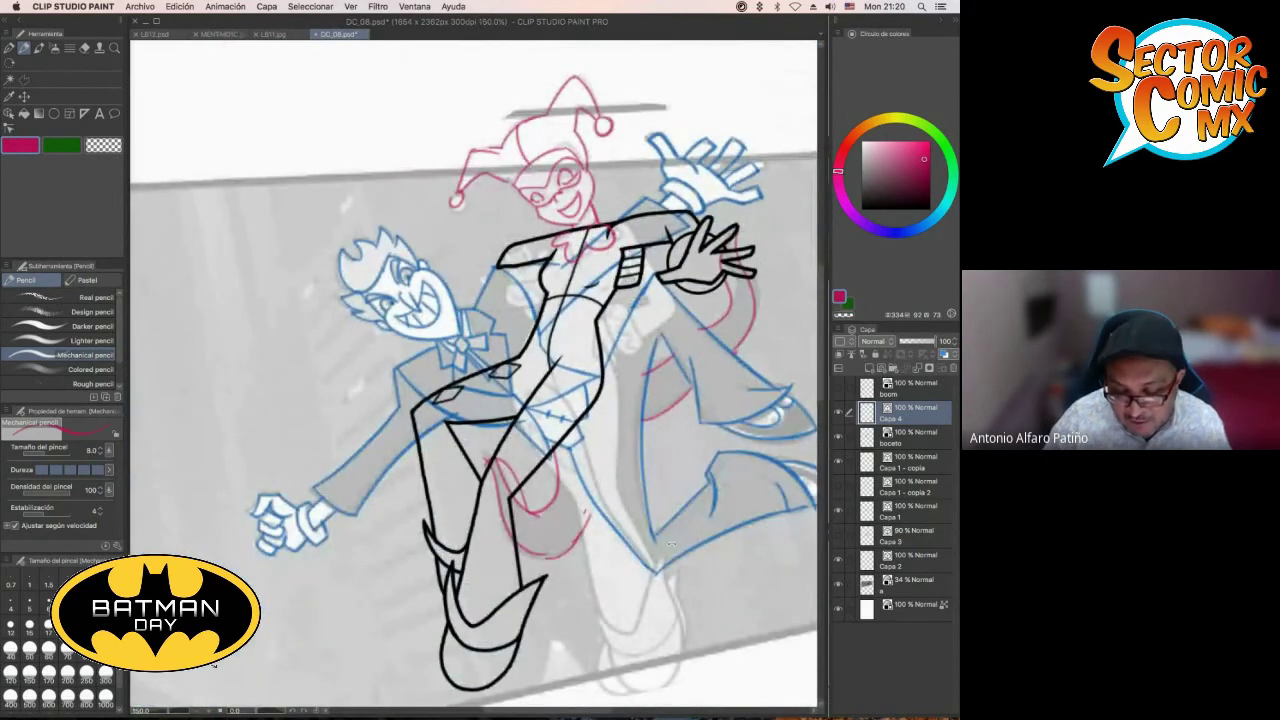
{"action": "scroll", "coordinate": [678, 548], "scroll_direction": "down", "scroll_amount": 2}
{"action": "scroll", "coordinate": [678, 548], "scroll_direction": "right", "scroll_amount": 3}
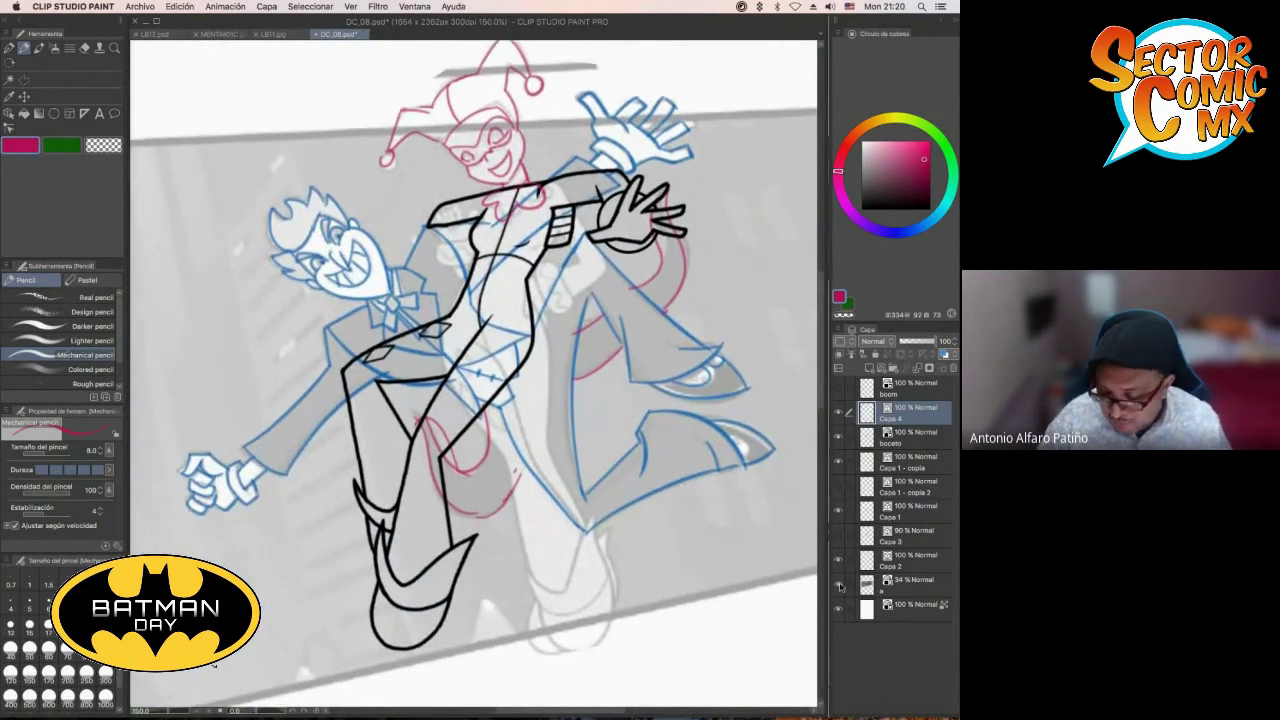
{"action": "left_click", "coordinate": [838, 584]}
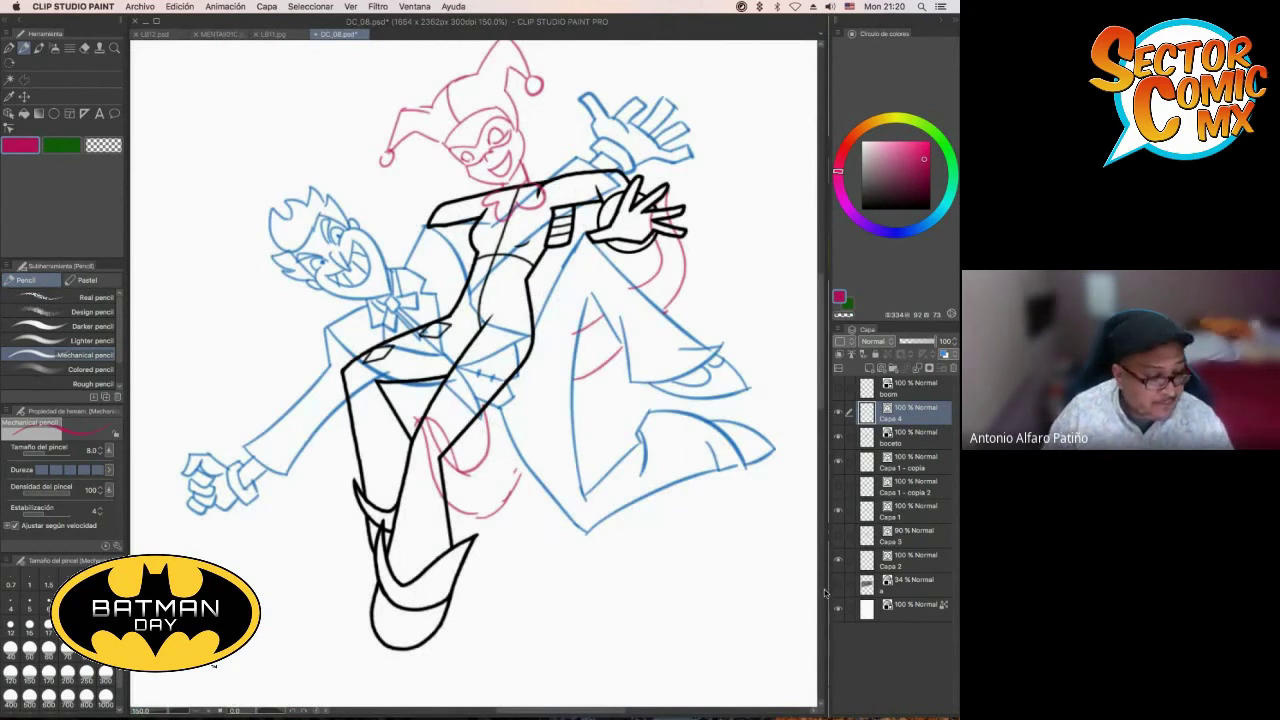
{"action": "key", "text": "super+minus"}
{"action": "left_click_drag", "start_coordinate": [656, 551], "coordinate": [643, 534]}
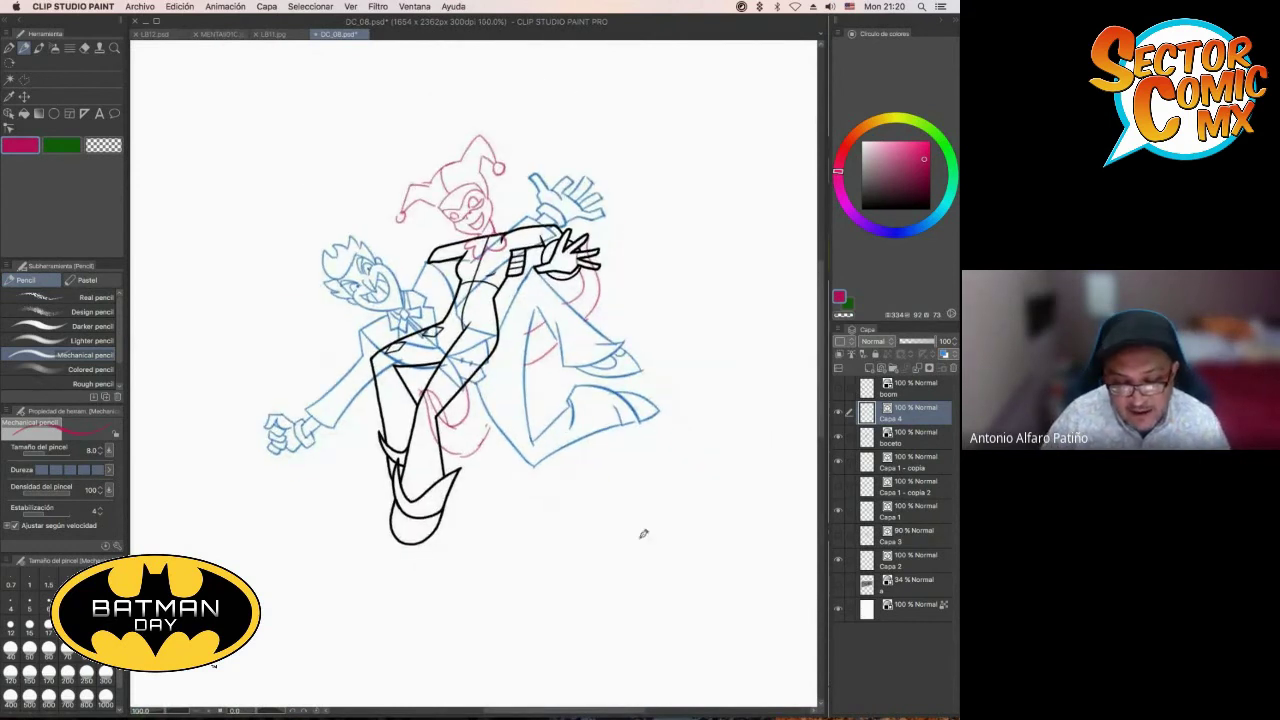
Auto-select the area outside the black-outlined body on the boceto layer and add a new layer beneath it
{"action": "left_click", "coordinate": [839, 437]}
{"action": "left_click", "coordinate": [839, 437]}
{"action": "left_click", "coordinate": [866, 440]}
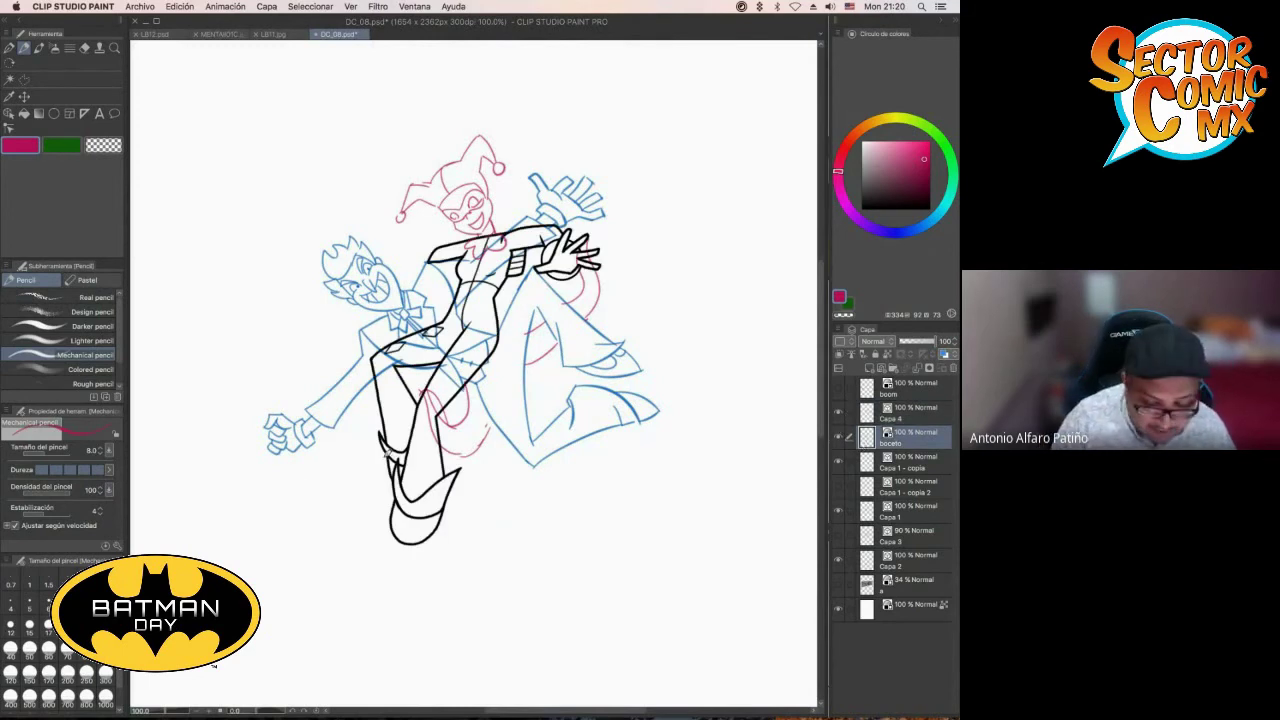
{"action": "key", "text": "w"}
{"action": "left_click", "coordinate": [377, 466]}
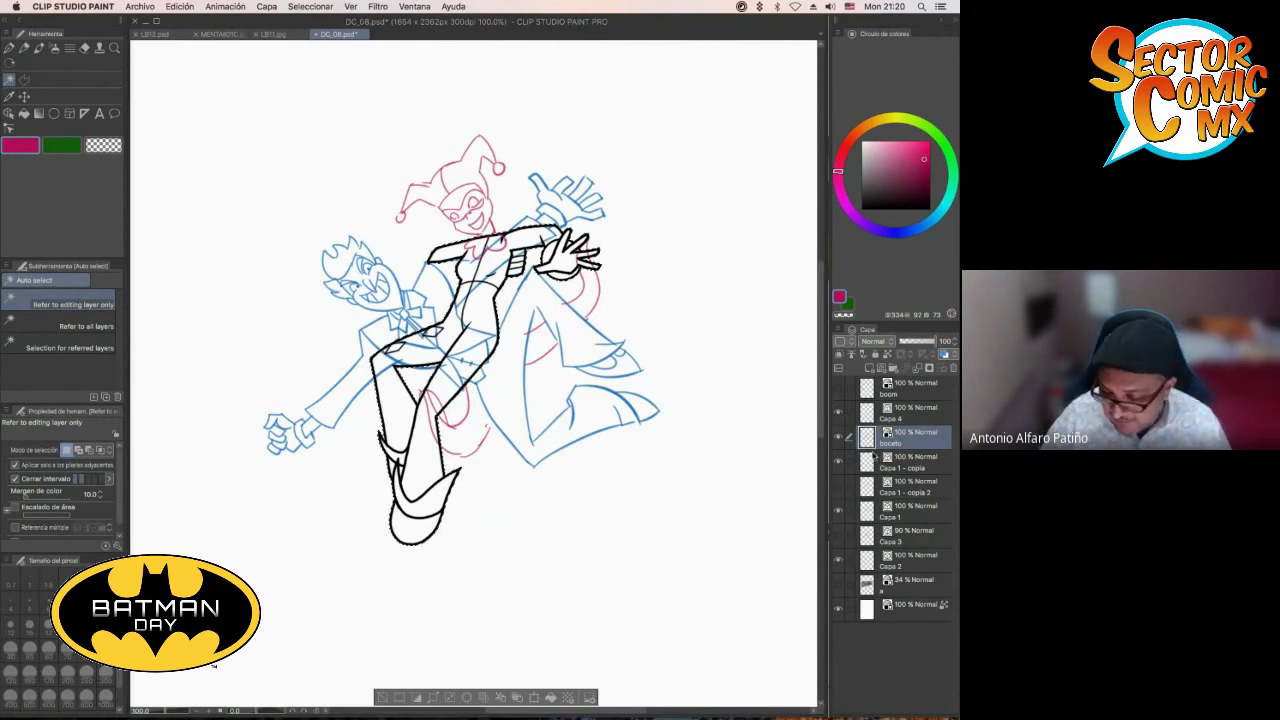
{"action": "key", "text": "super+shift+n"}
{"action": "left_click", "coordinate": [556, 696]}
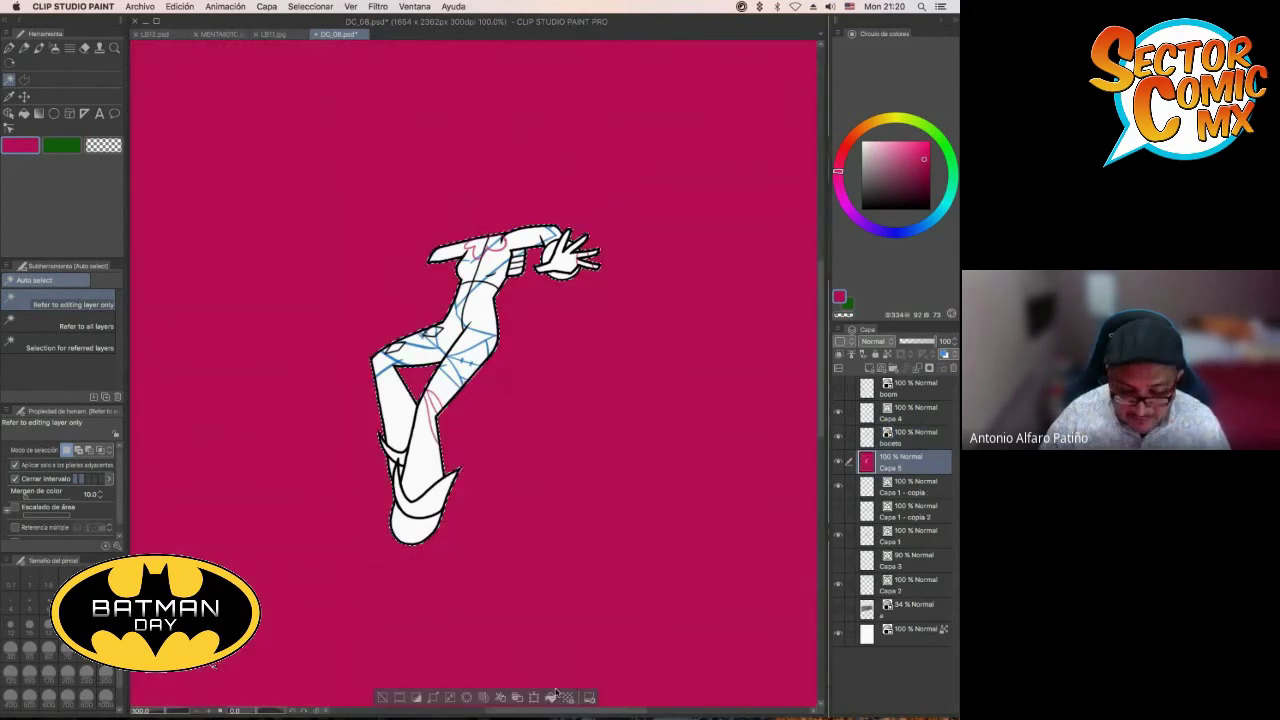
{"action": "left_click", "coordinate": [386, 697]}
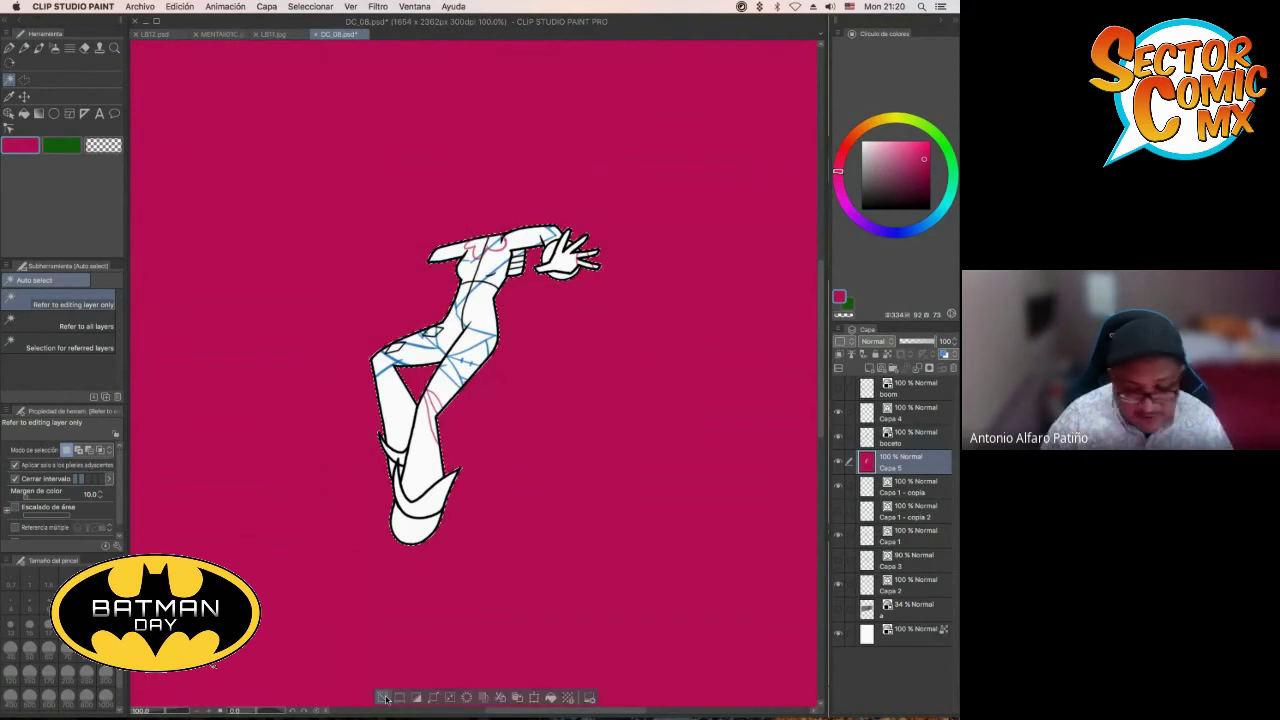
{"action": "key", "text": "super+z"}
{"action": "key", "text": "super+z"}
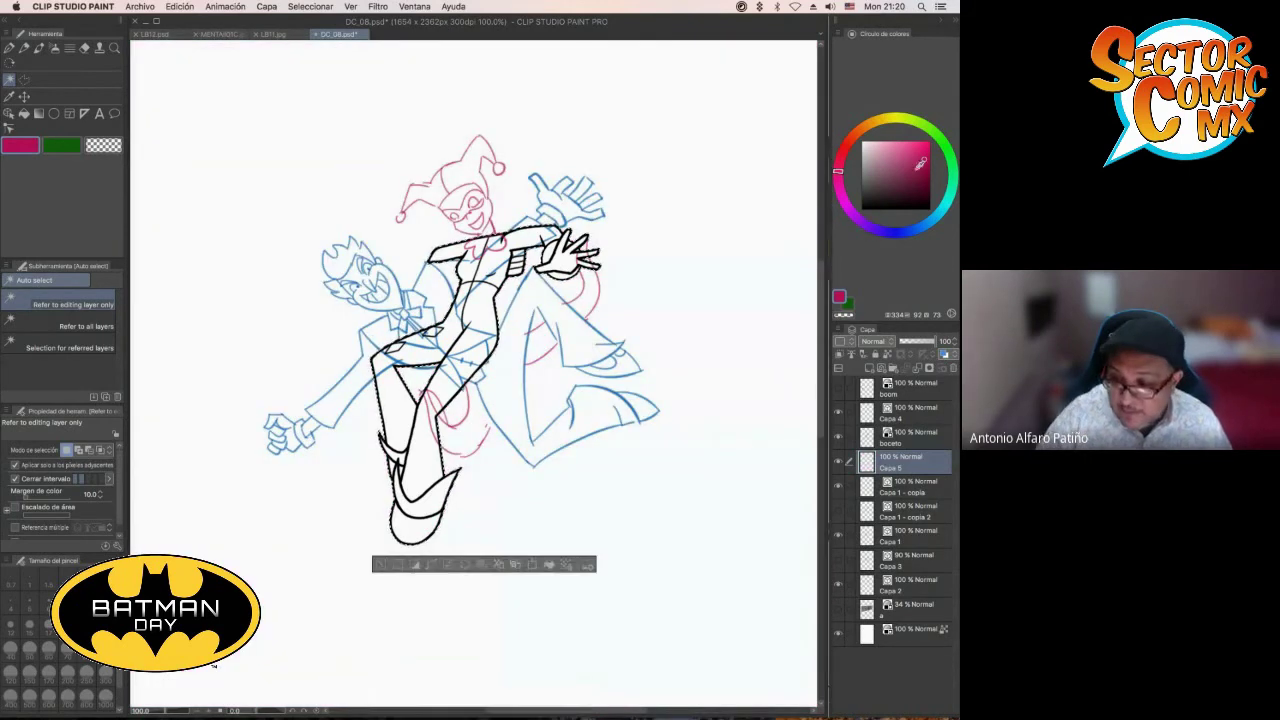
Fill the inside of the black-outlined body with white on Capa 5 and clear the selection
{"action": "left_click", "coordinate": [490, 630], "text": "alt"}
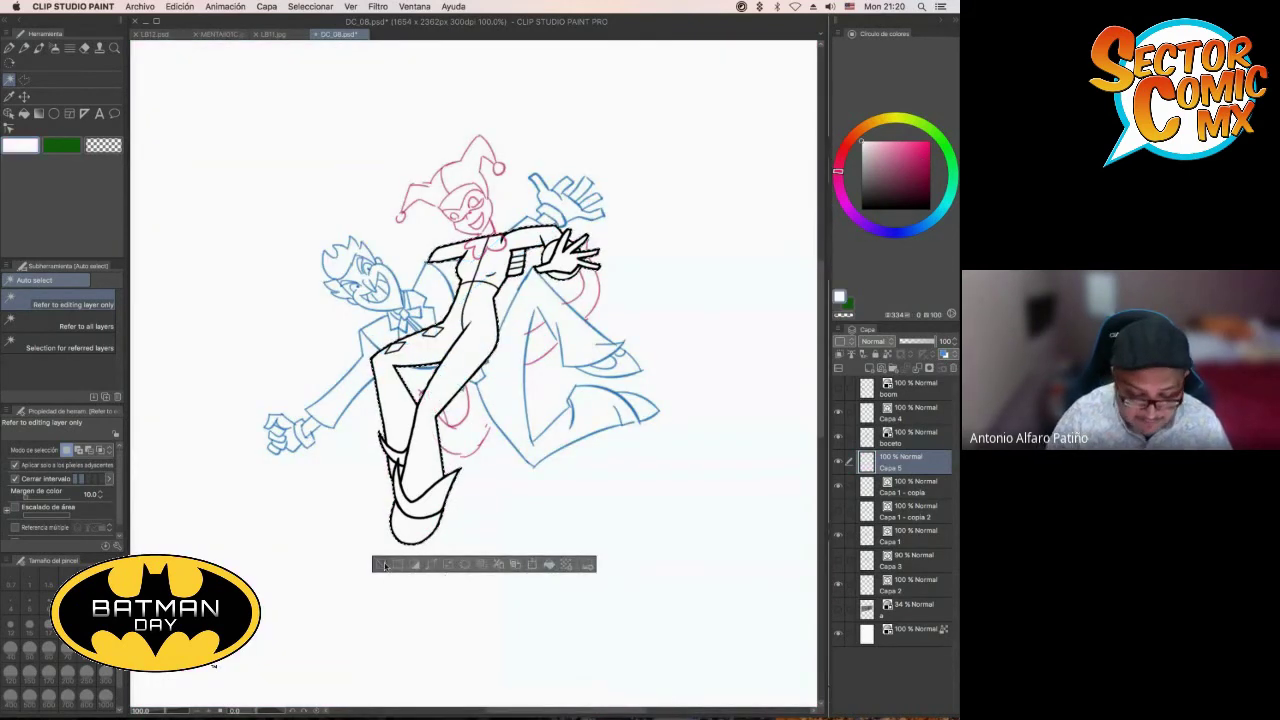
{"action": "left_click", "coordinate": [385, 566]}
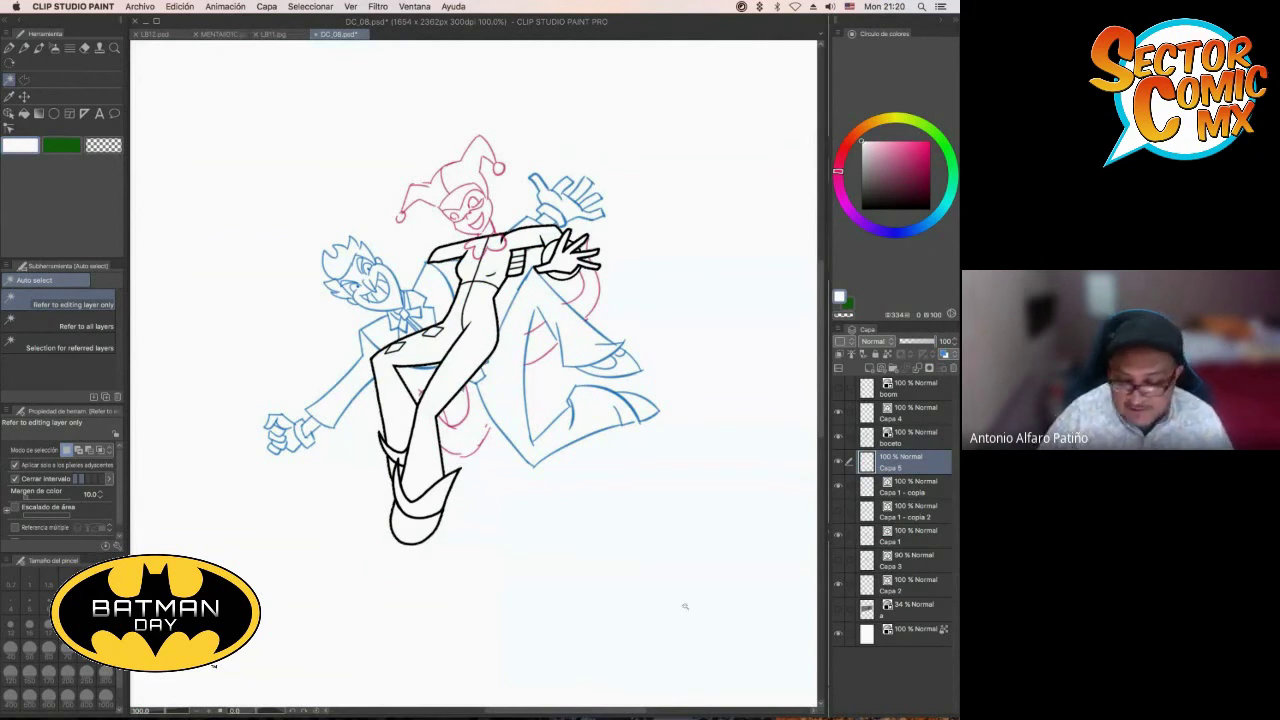
Show the grey reference layer "a" and the boom layer with the burst, keeping the whole panel in view
{"action": "left_click", "coordinate": [838, 608]}
{"action": "scroll", "coordinate": [647, 532], "scroll_direction": "down", "scroll_amount": 2}
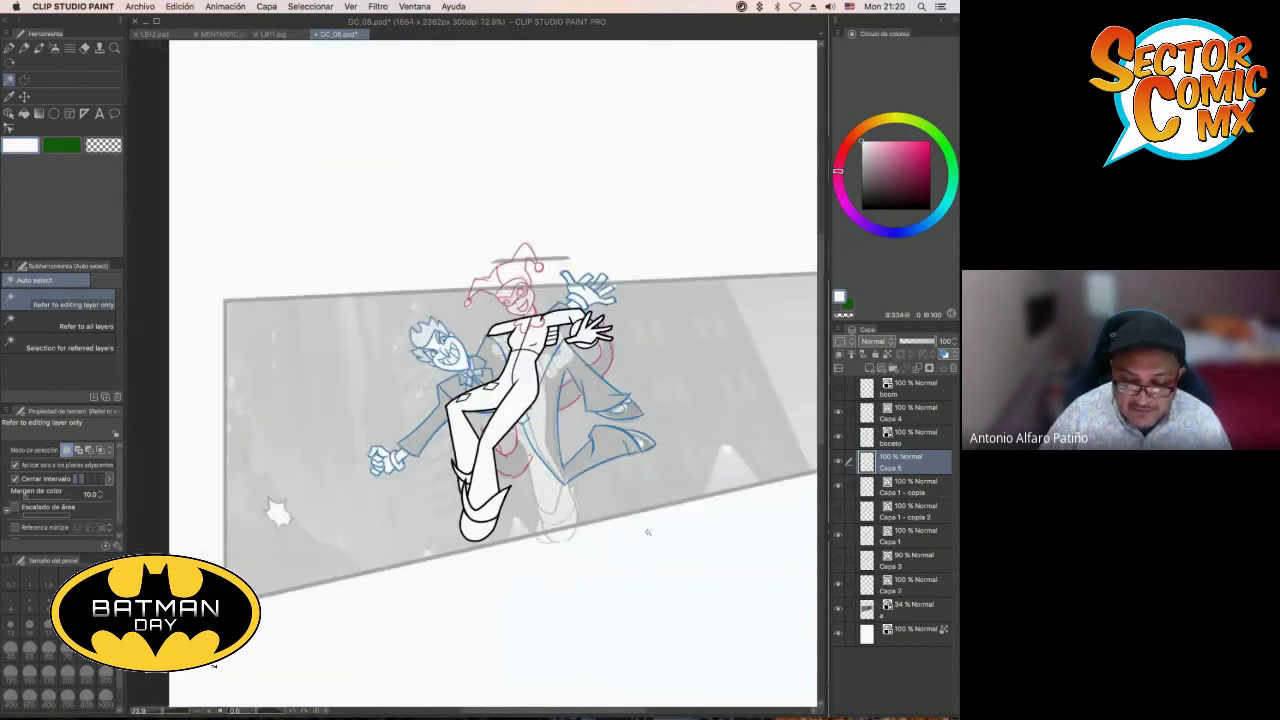
{"action": "scroll", "coordinate": [647, 532], "scroll_direction": "down", "scroll_amount": 1}
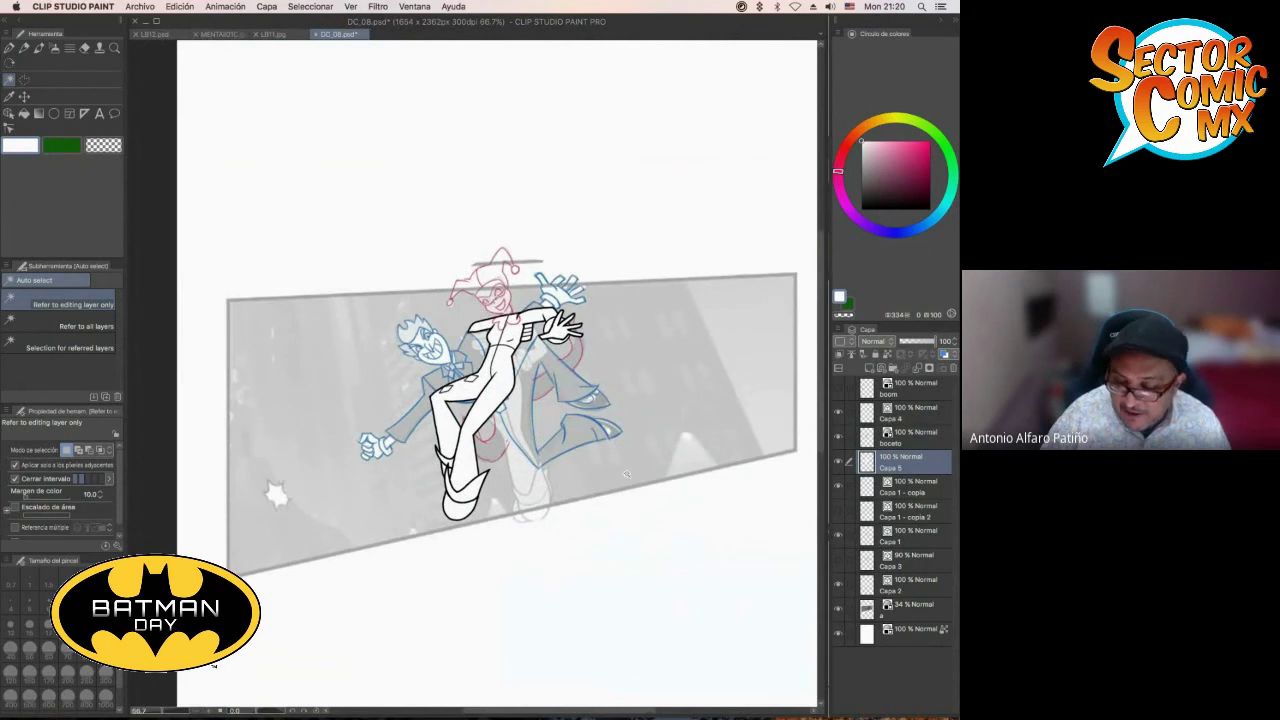
{"action": "scroll", "coordinate": [626, 473], "scroll_direction": "up", "scroll_amount": 1}
{"action": "left_click", "coordinate": [866, 392]}
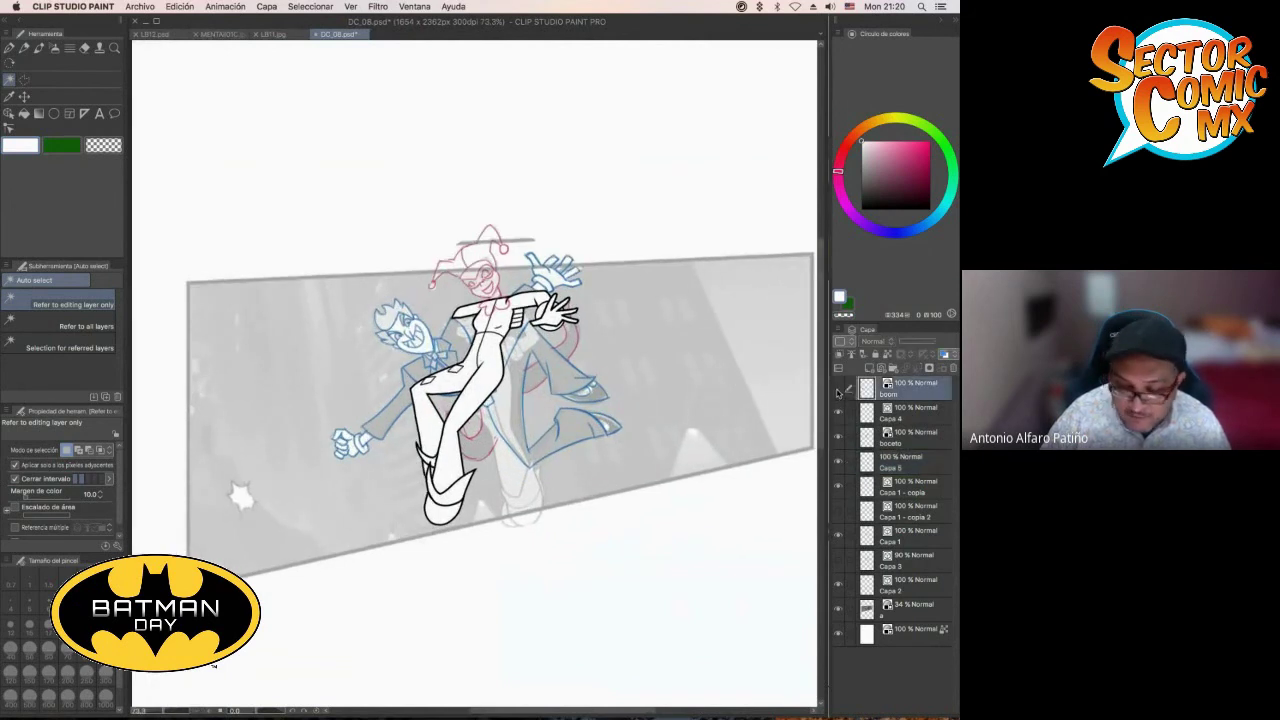
{"action": "left_click", "coordinate": [838, 390]}
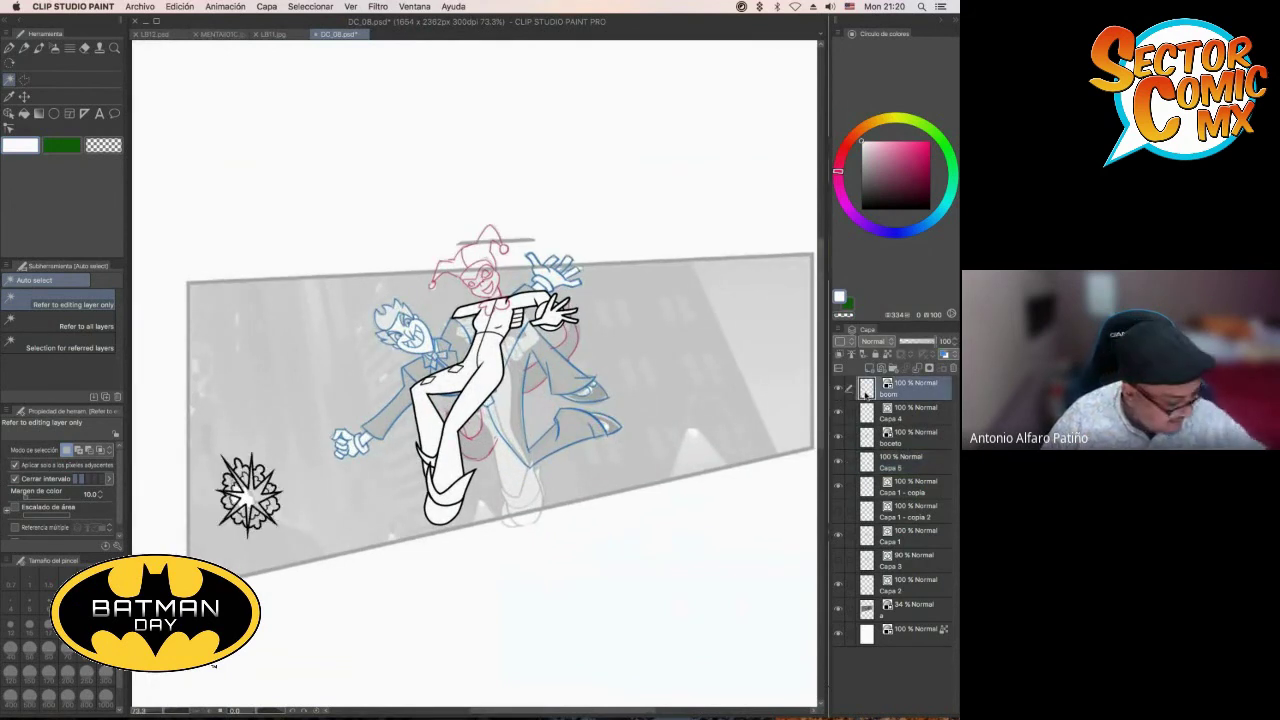
Duplicate the boom layer, scale the copy to 154%, rotate it and place it above the original burst
{"action": "key", "text": "super+c"}
{"action": "key", "text": "super+v"}
{"action": "key", "text": "super+t"}
{"action": "left_click_drag", "start_coordinate": [250, 497], "coordinate": [330, 382]}
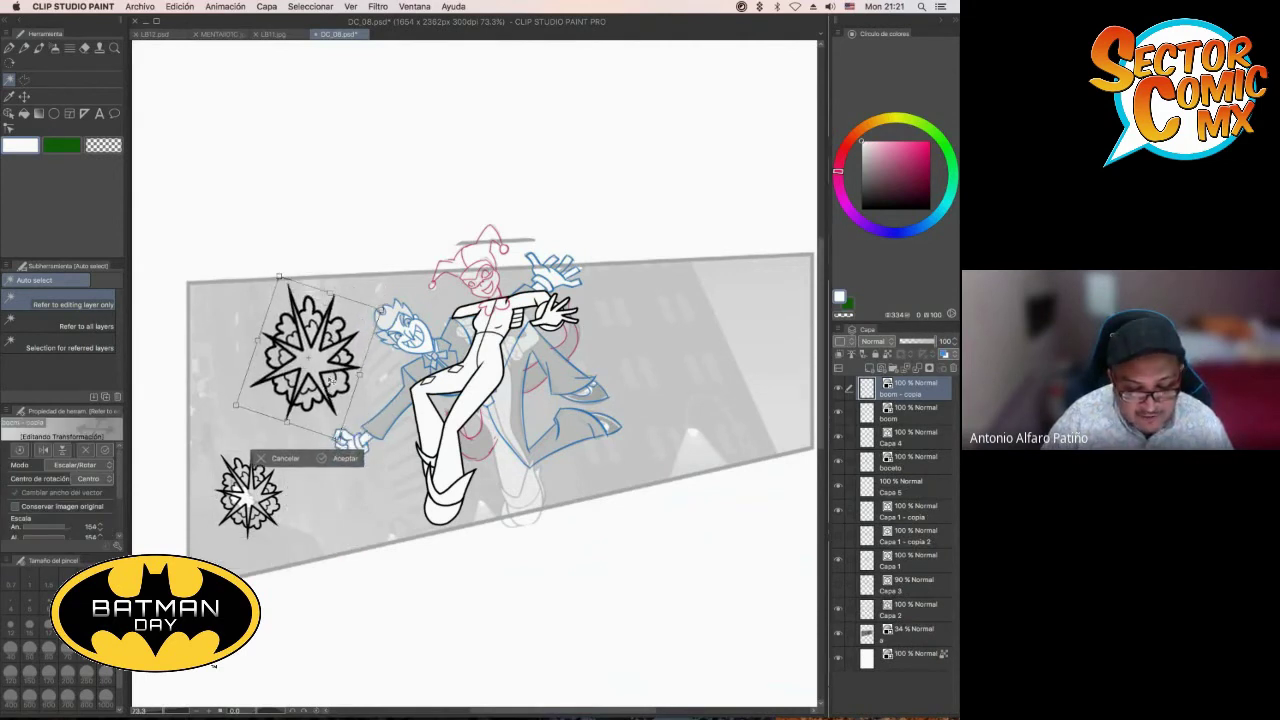
{"action": "left_click", "coordinate": [352, 460]}
Duplicate the enlarged burst, move the copy to the opposite side of the two figures and rotate it slightly
{"action": "key", "text": "super+v"}
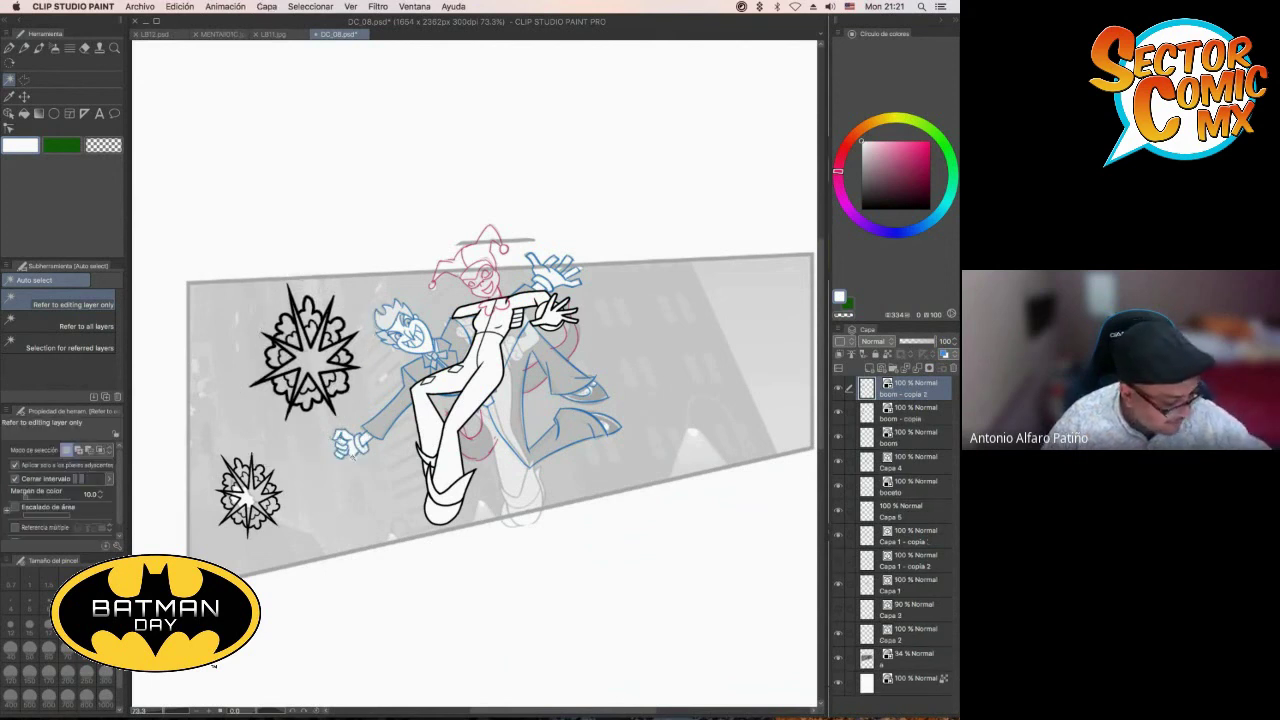
{"action": "key", "text": "super+t"}
{"action": "left_click_drag", "start_coordinate": [305, 350], "coordinate": [710, 363]}
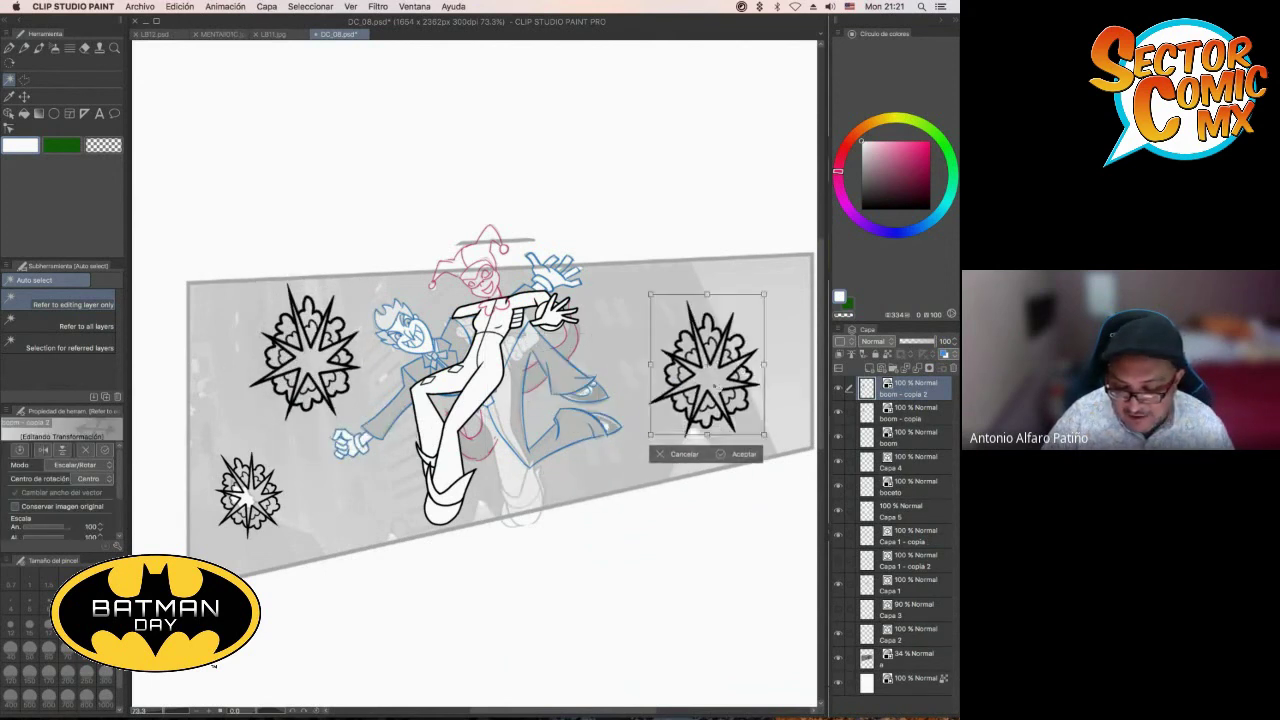
{"action": "left_click", "coordinate": [746, 453]}
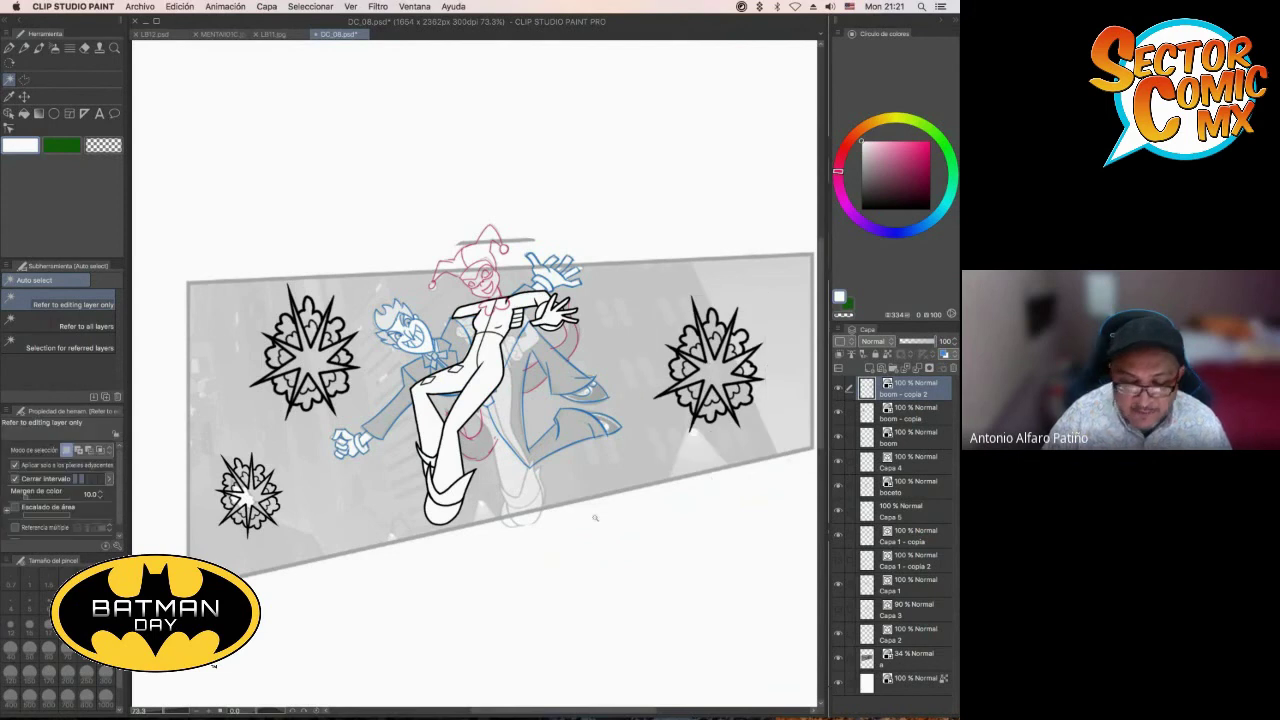
Hide the grey reference layer "a" to leave only the two figures and the three bursts on the canvas
{"action": "scroll", "coordinate": [596, 518], "scroll_direction": "up", "scroll_amount": 2}
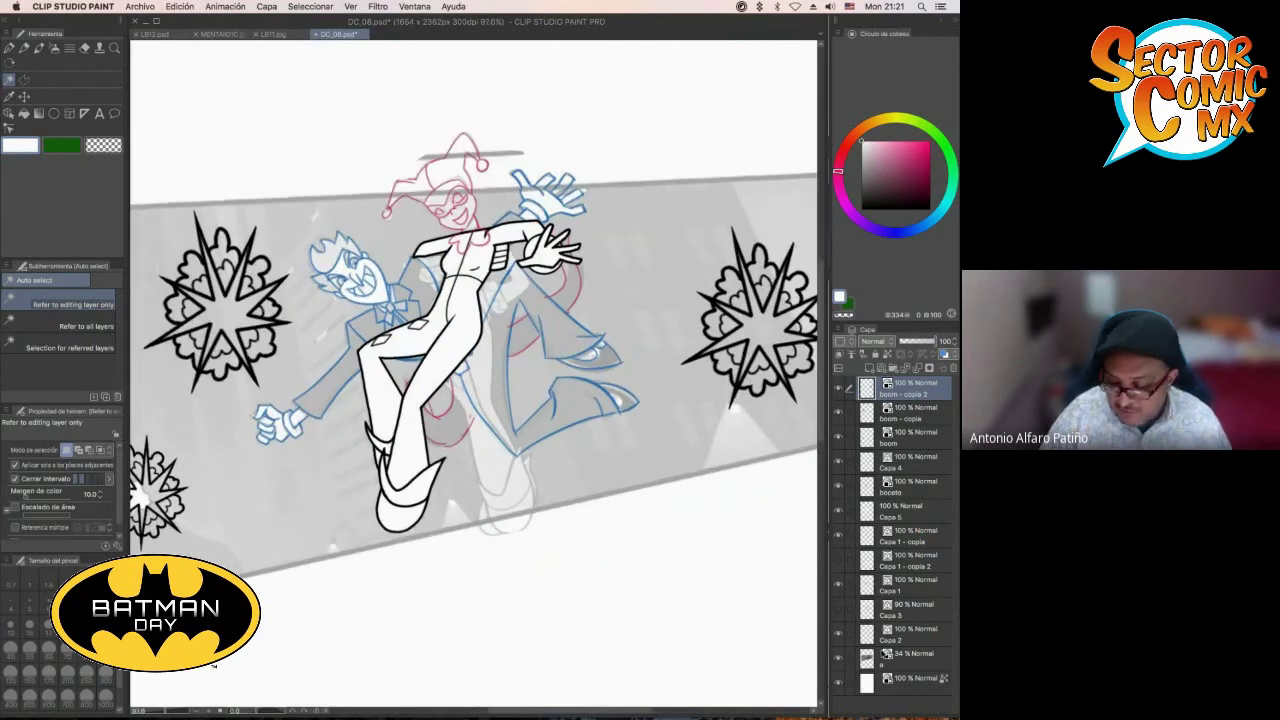
{"action": "left_click", "coordinate": [838, 660]}
{"action": "scroll", "coordinate": [626, 556], "scroll_direction": "down", "scroll_amount": 2}
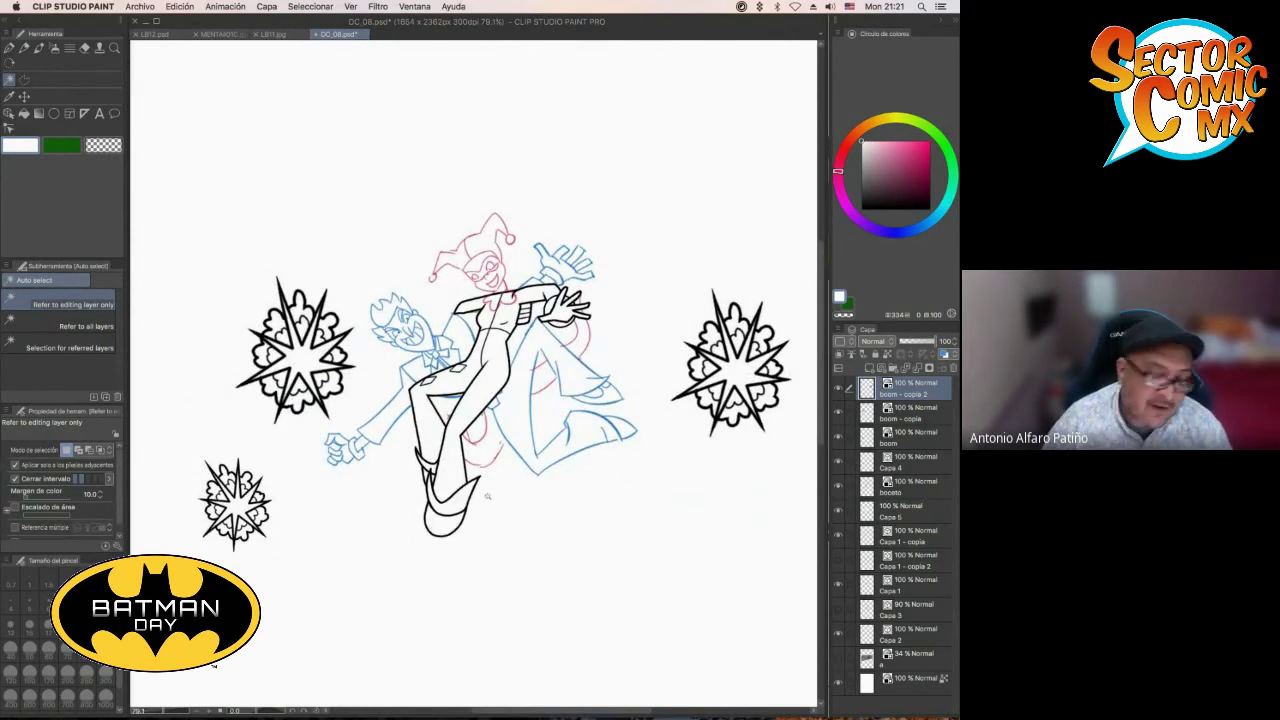
{"action": "scroll", "coordinate": [497, 465], "scroll_direction": "up", "scroll_amount": 1}
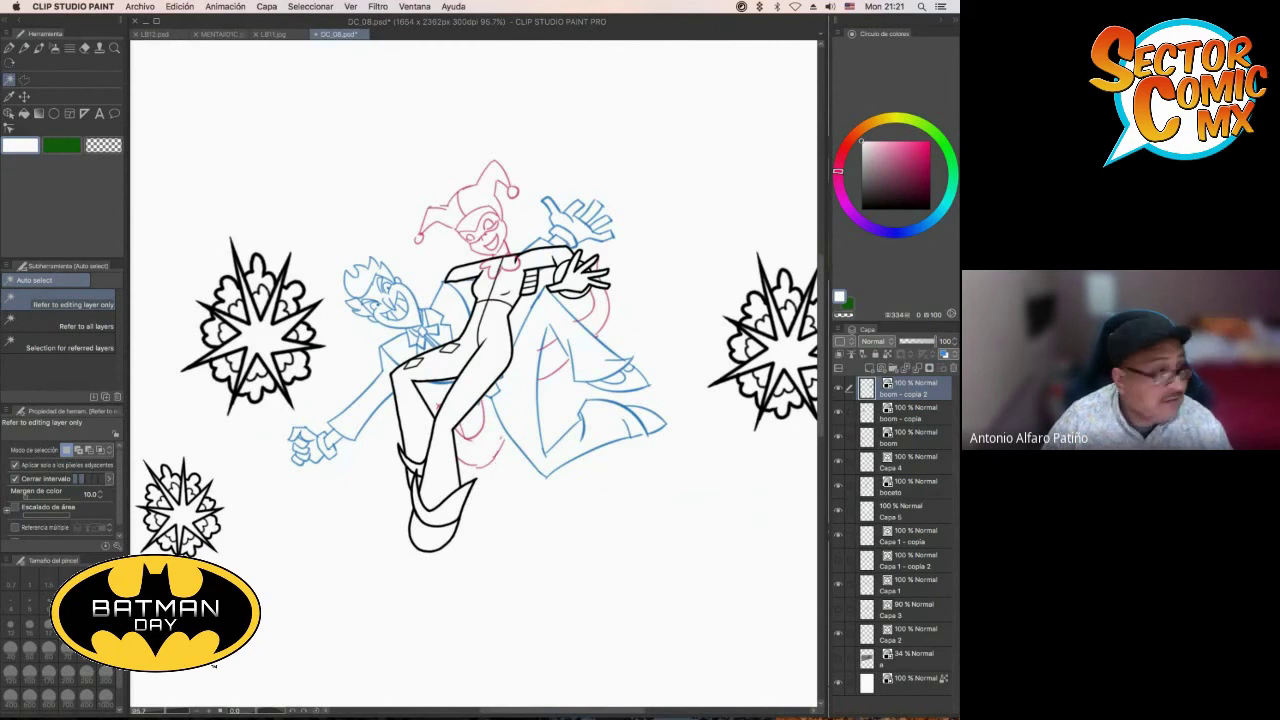
{"action": "key", "text": "super+Tab"}
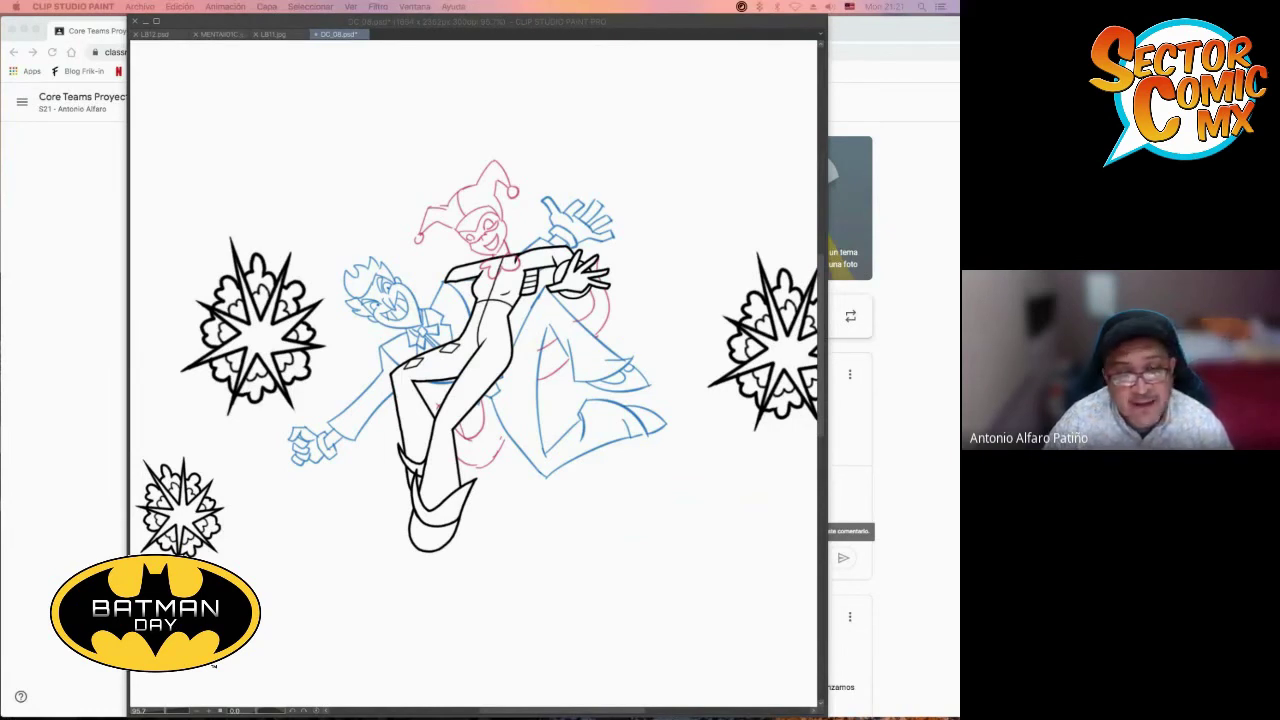
{"action": "left_click", "coordinate": [227, 23]}
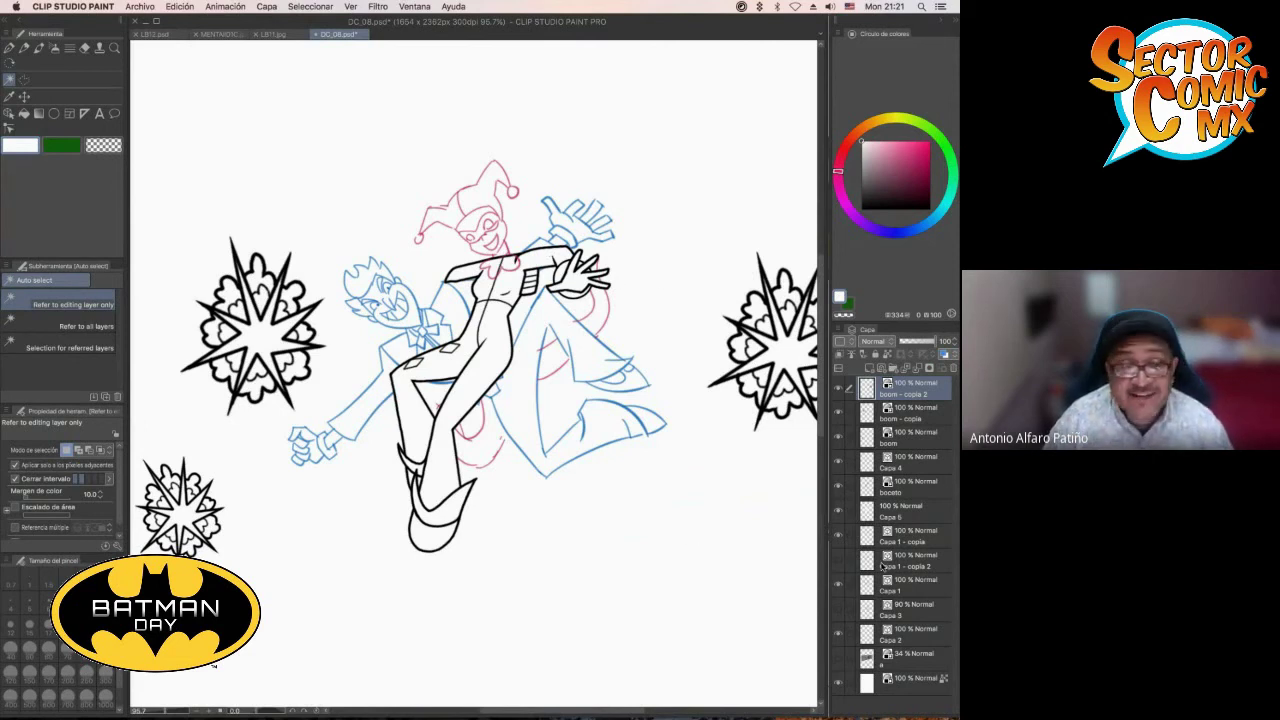
{"action": "scroll", "coordinate": [505, 487], "scroll_direction": "down", "scroll_amount": 1}
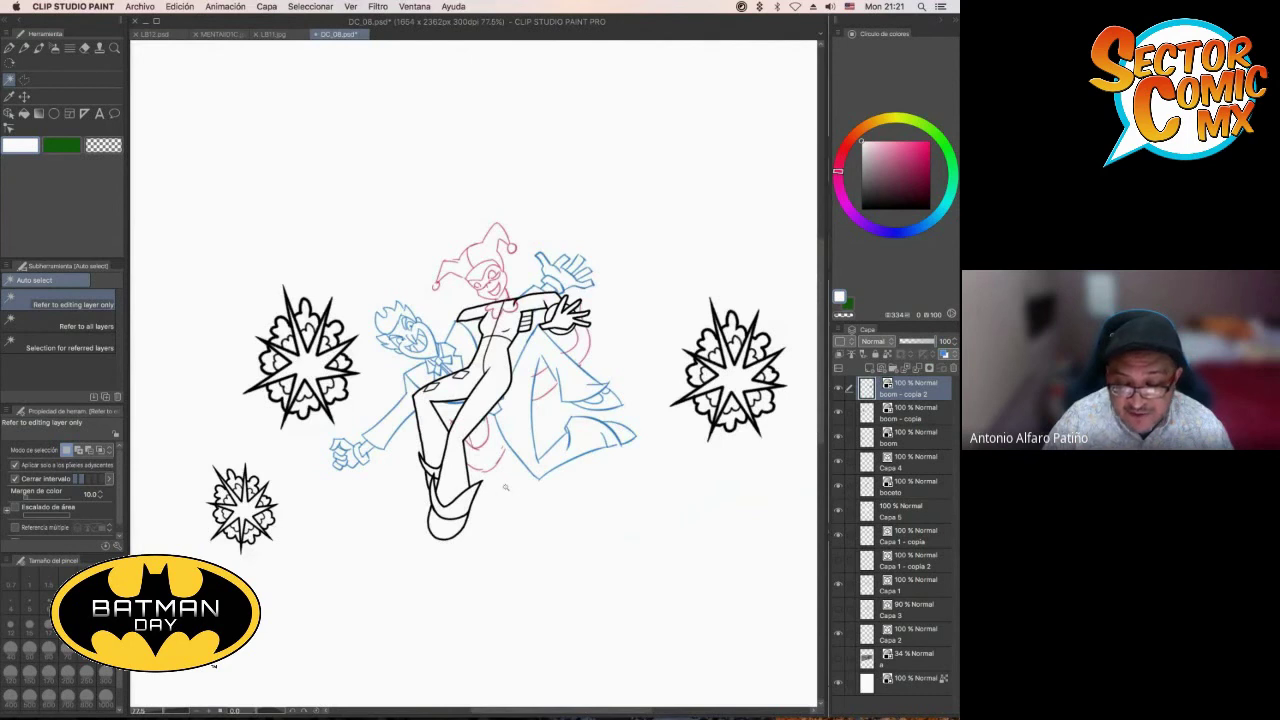
{"action": "scroll", "coordinate": [505, 487], "scroll_direction": "up", "scroll_amount": 1}
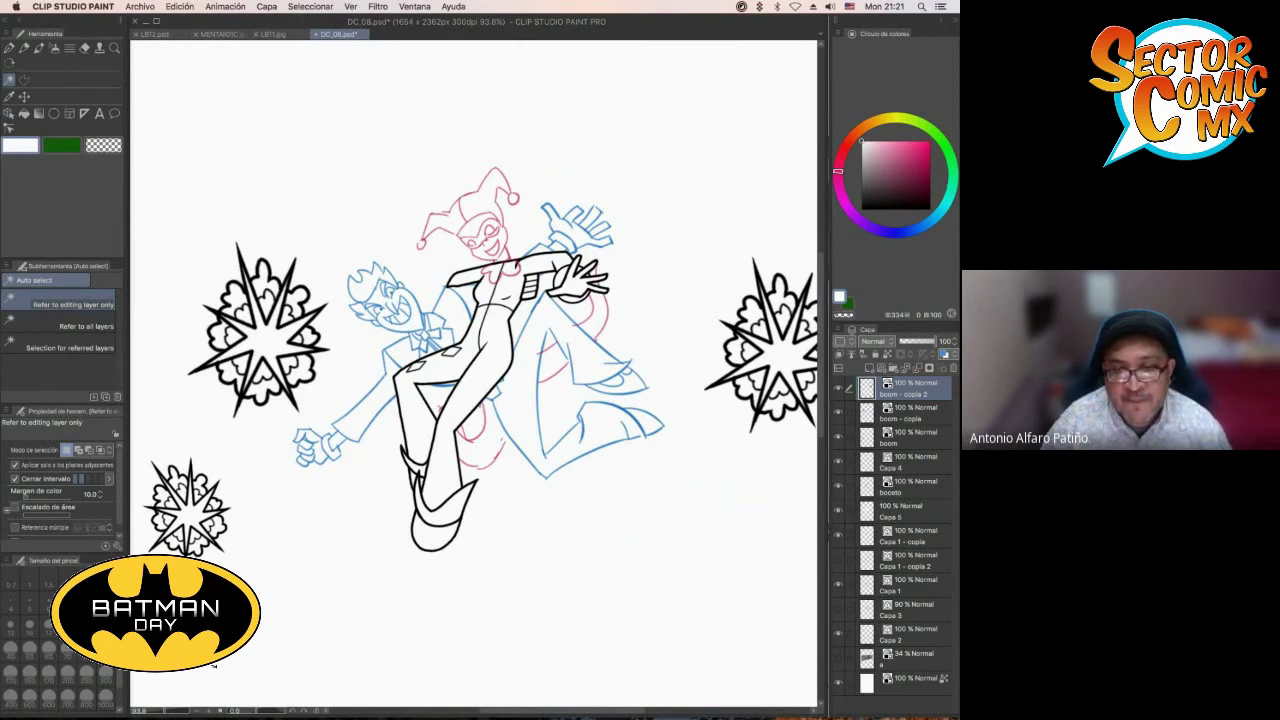
Hide the layers boom - copia 2, boom - copia, boom, Capa 4, boceto and Capa 5 to isolate the Joker sketch
{"action": "key", "text": "super+Tab"}
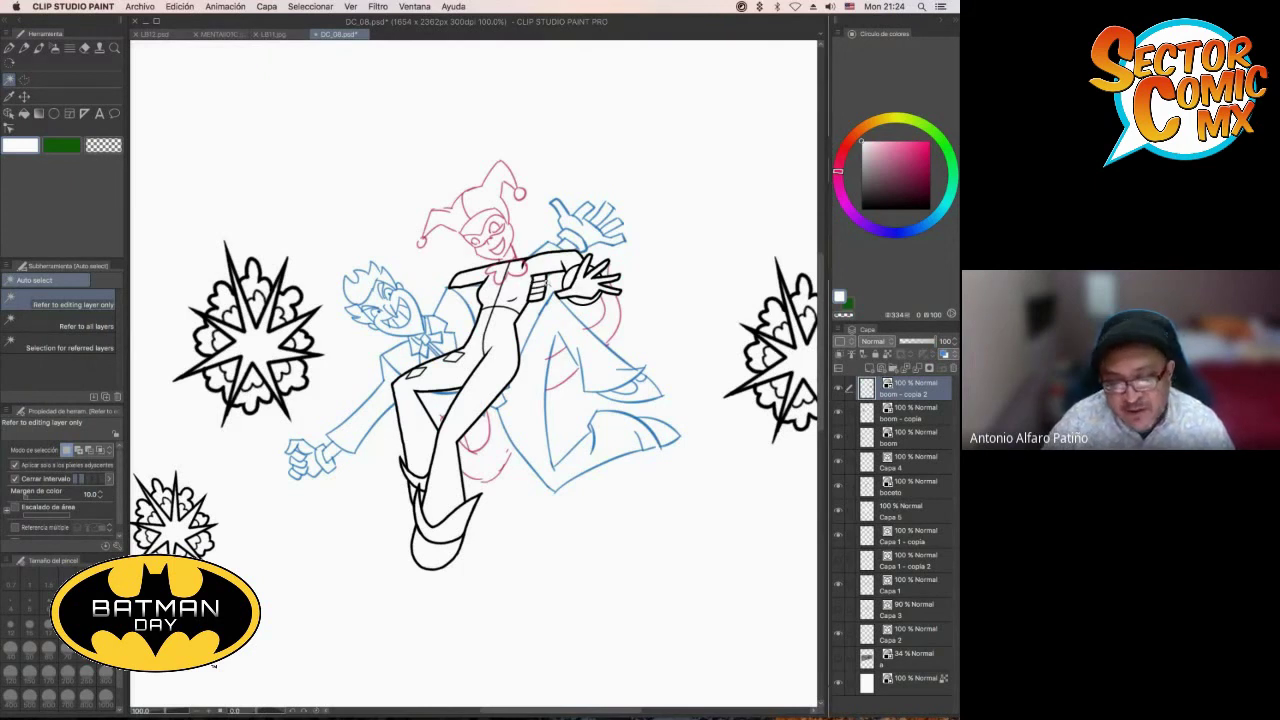
{"action": "left_click", "coordinate": [838, 389]}
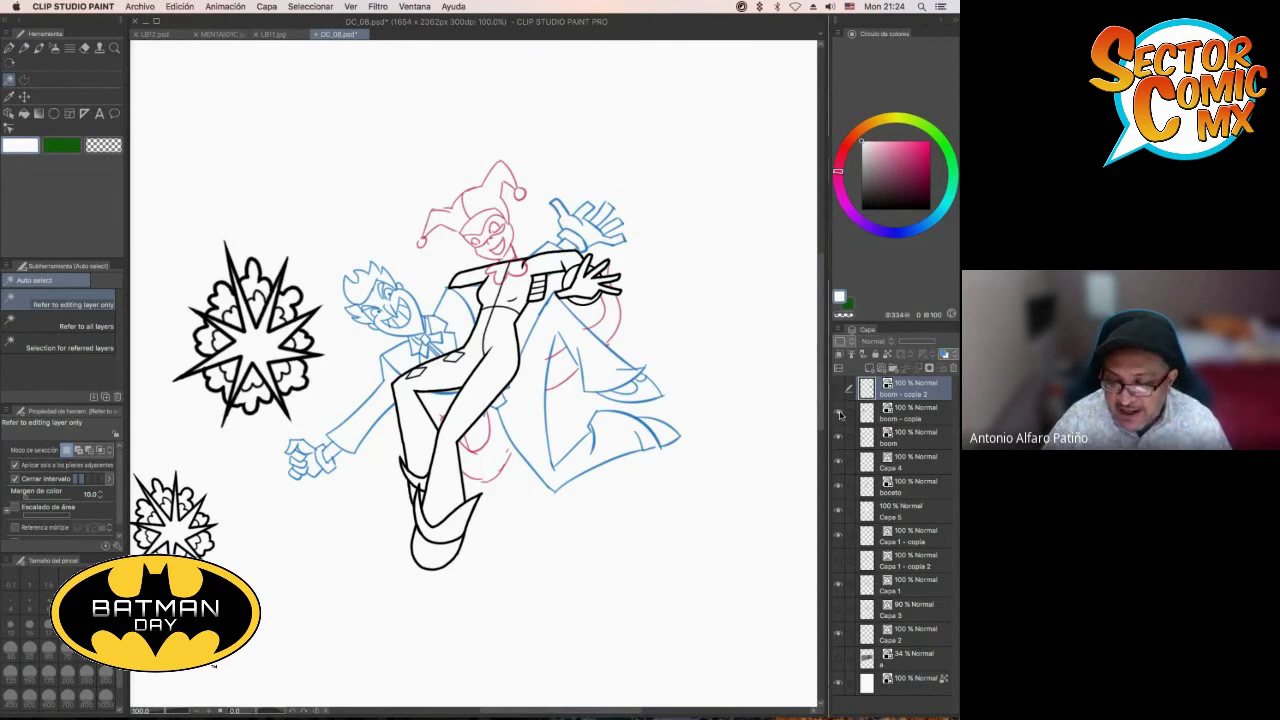
{"action": "left_click", "coordinate": [838, 413]}
{"action": "left_click", "coordinate": [838, 438]}
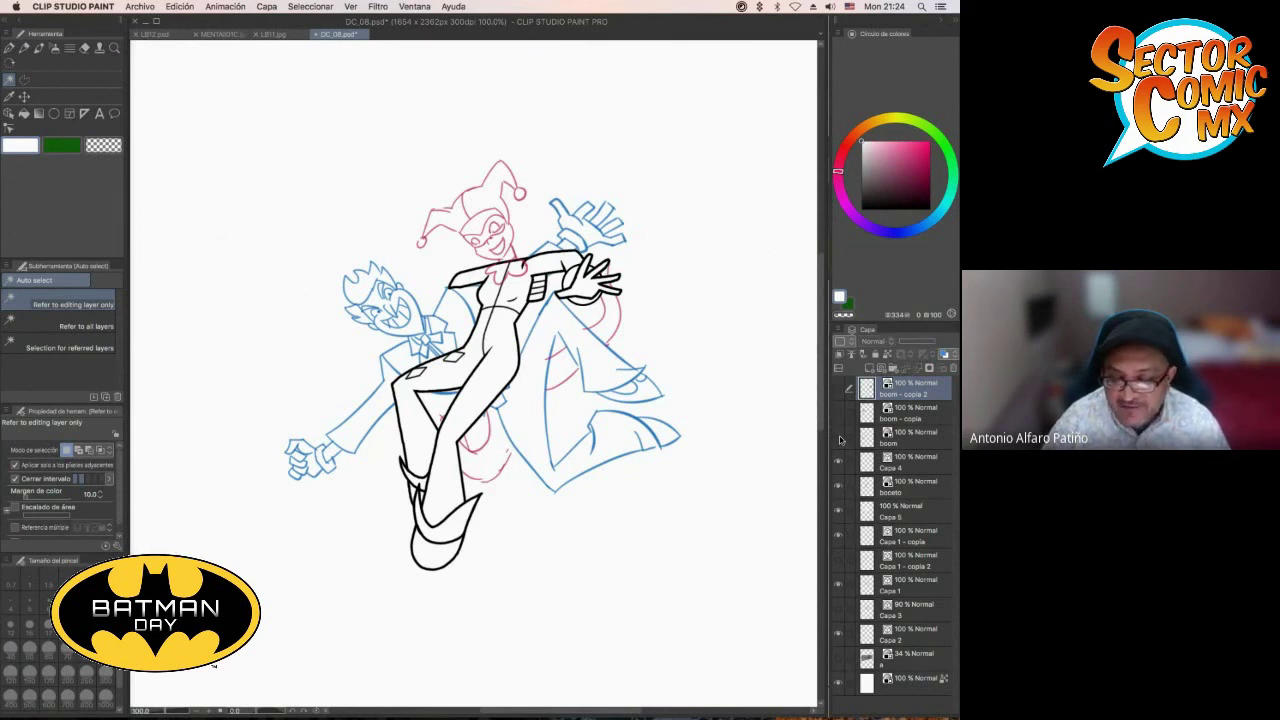
{"action": "left_click", "coordinate": [838, 462]}
{"action": "left_click", "coordinate": [838, 487]}
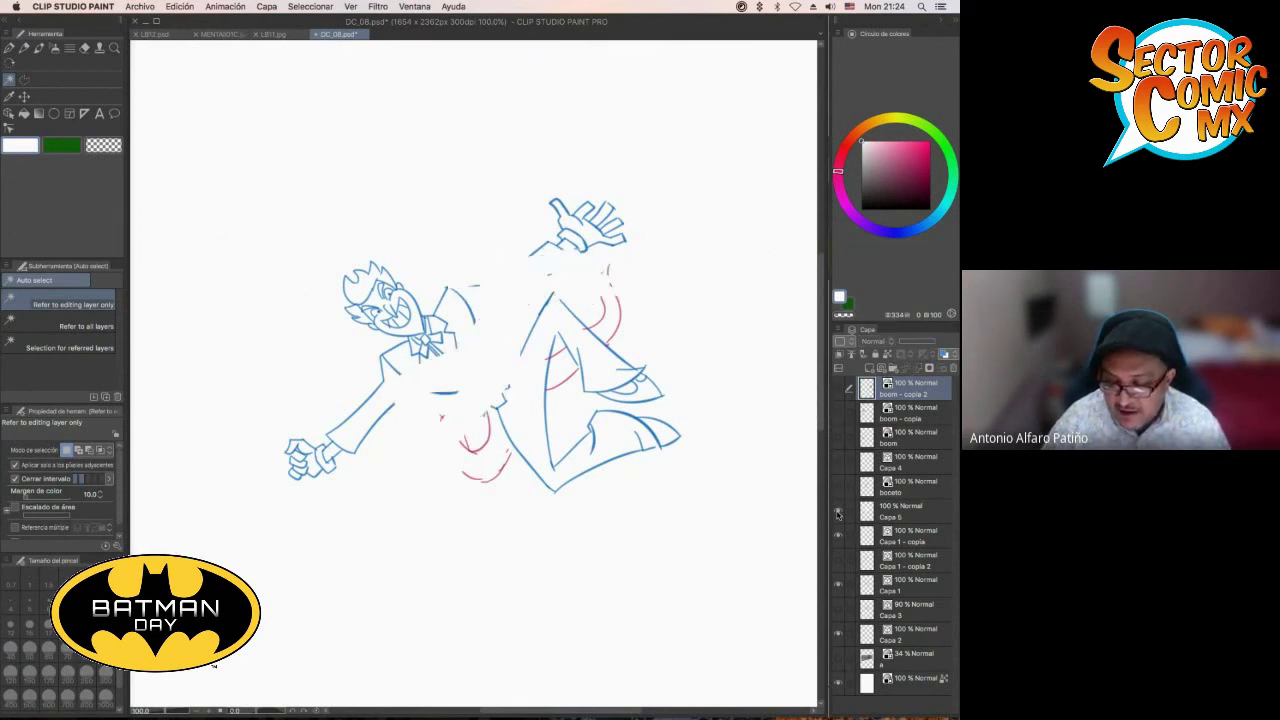
{"action": "left_click", "coordinate": [838, 512]}
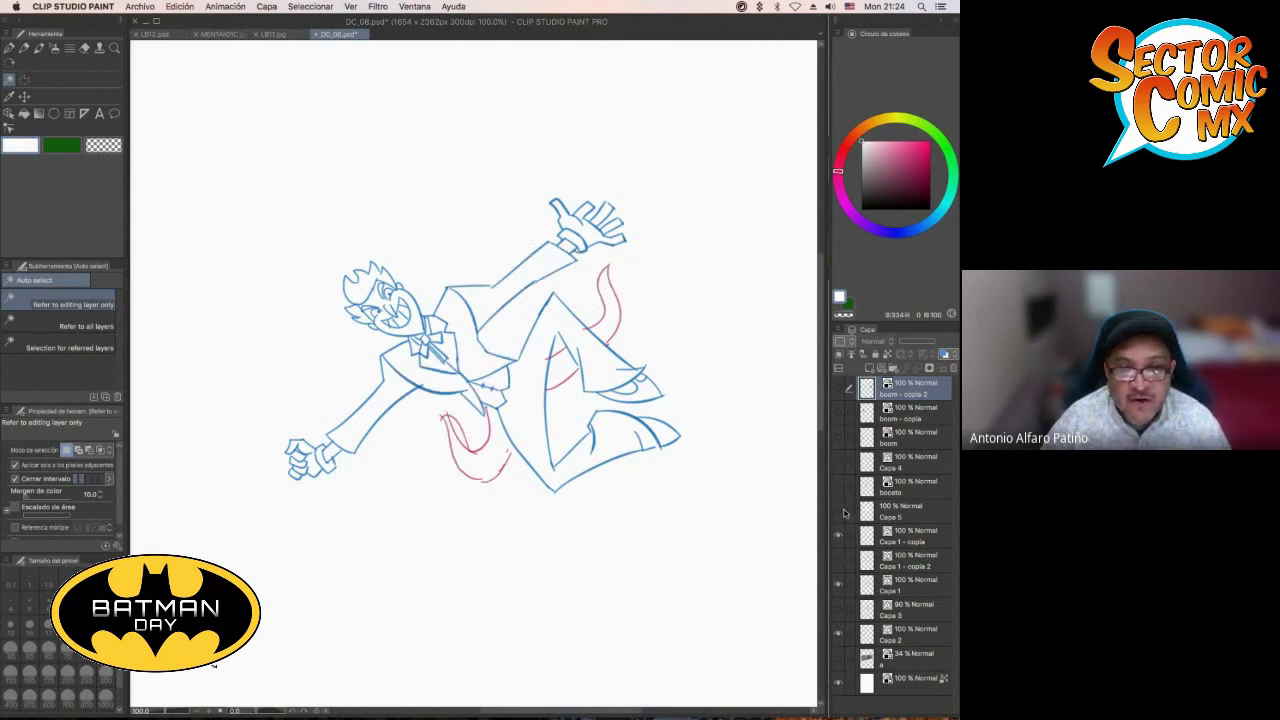
Show Capa 5, boceto, Capa 4 and the three boom layers again over the Joker sketch
{"action": "left_click", "coordinate": [840, 512]}
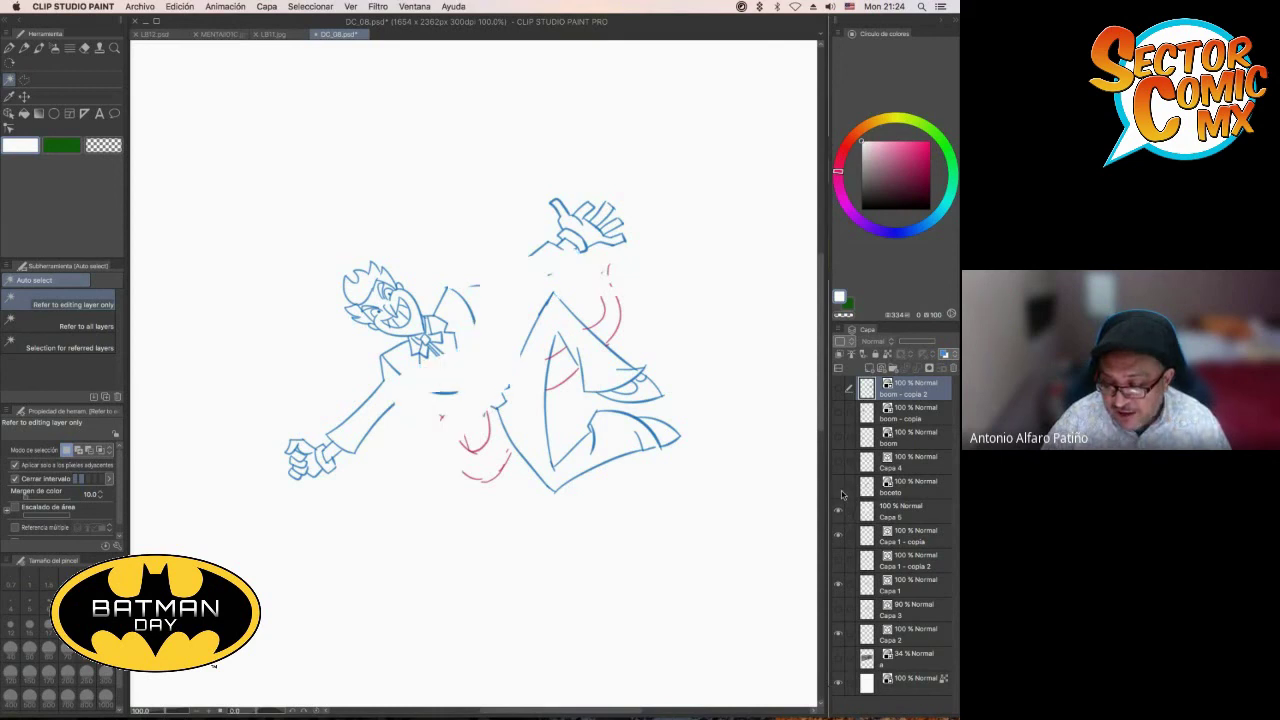
{"action": "left_click", "coordinate": [838, 487]}
{"action": "left_click", "coordinate": [838, 462]}
{"action": "left_click", "coordinate": [838, 437]}
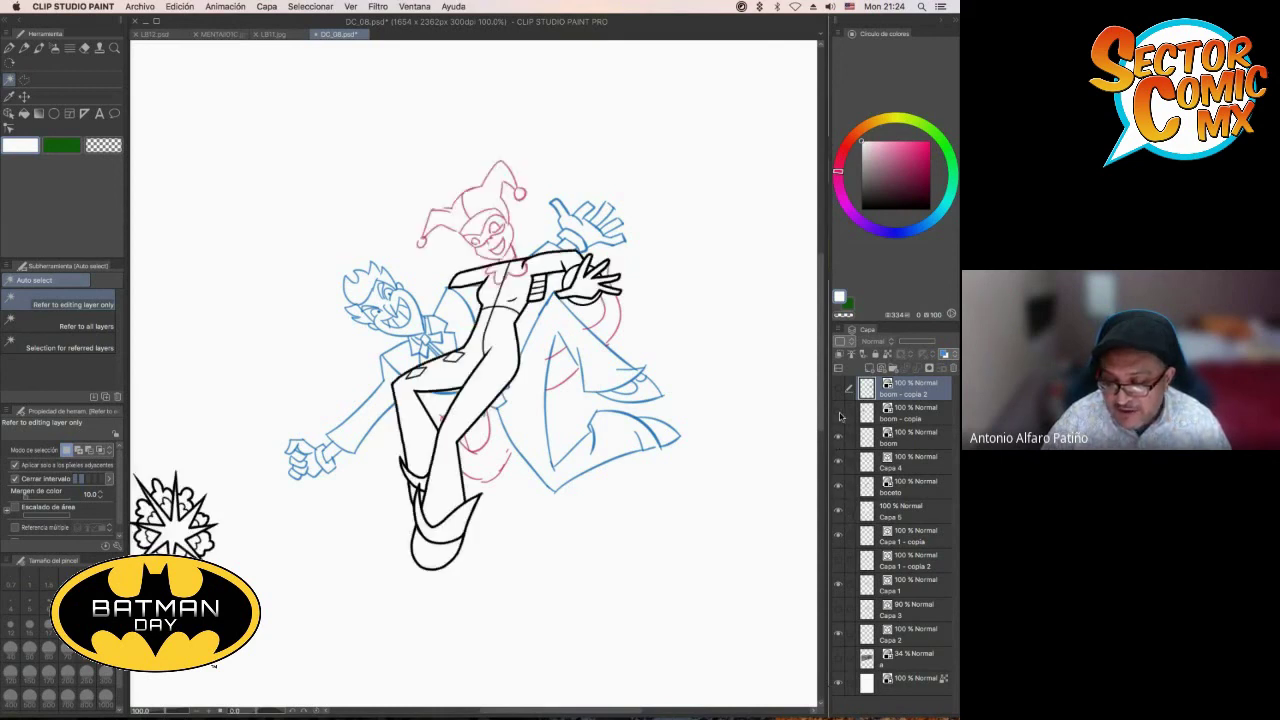
{"action": "left_click", "coordinate": [838, 412]}
{"action": "left_click", "coordinate": [838, 388]}
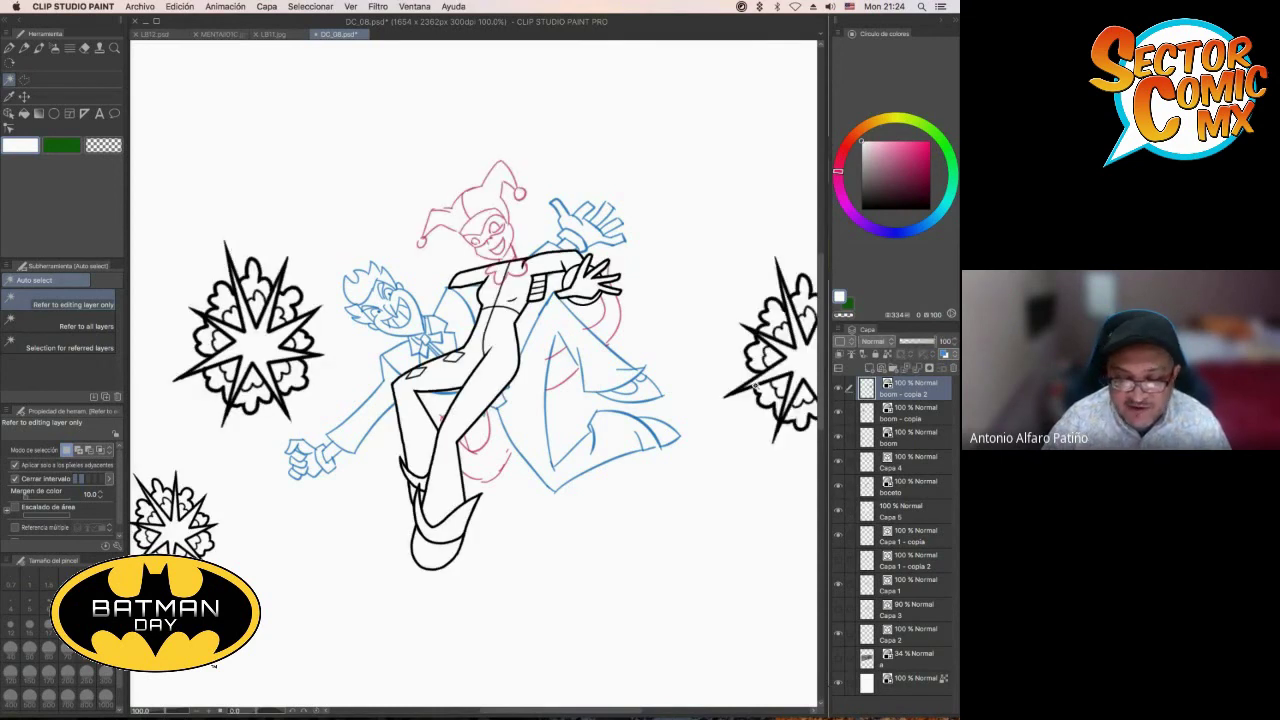
Hide the layer Capa 1 - copia, which holds the Joker's raised open hand behind the jester
{"action": "scroll", "coordinate": [570, 186], "scroll_direction": "up", "scroll_amount": 5}
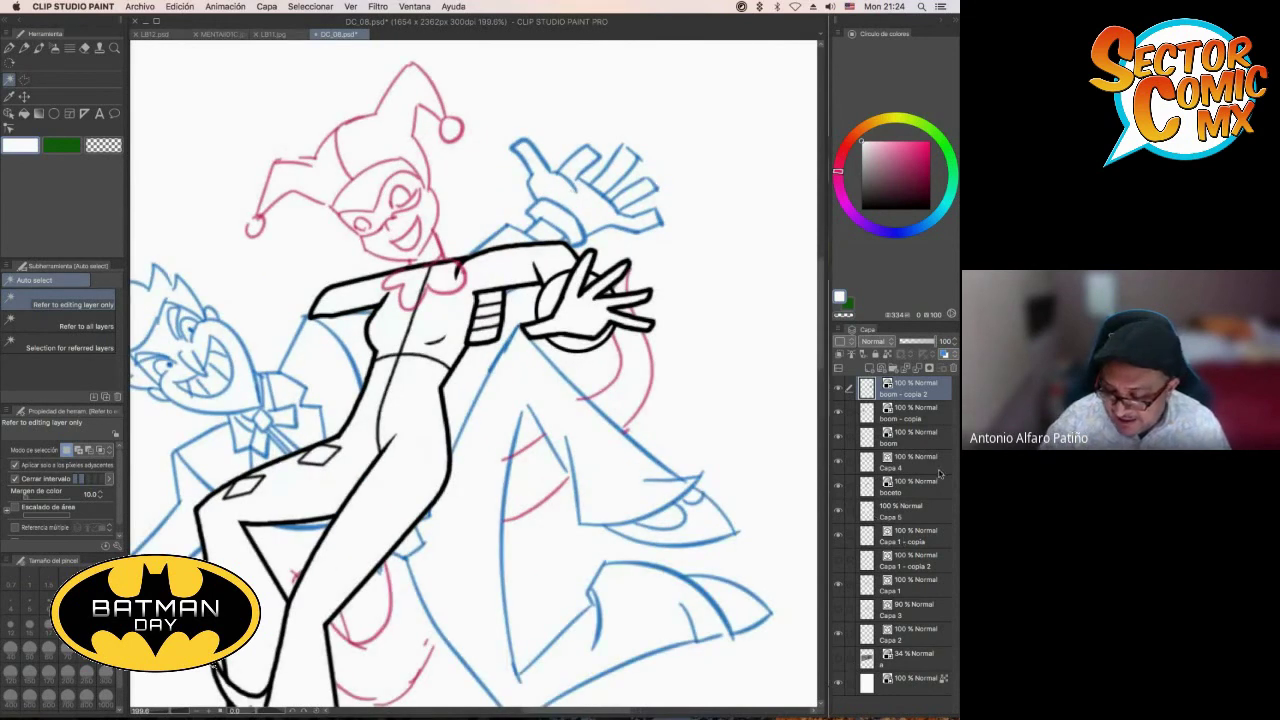
{"action": "left_click", "coordinate": [839, 588]}
{"action": "left_click", "coordinate": [839, 588]}
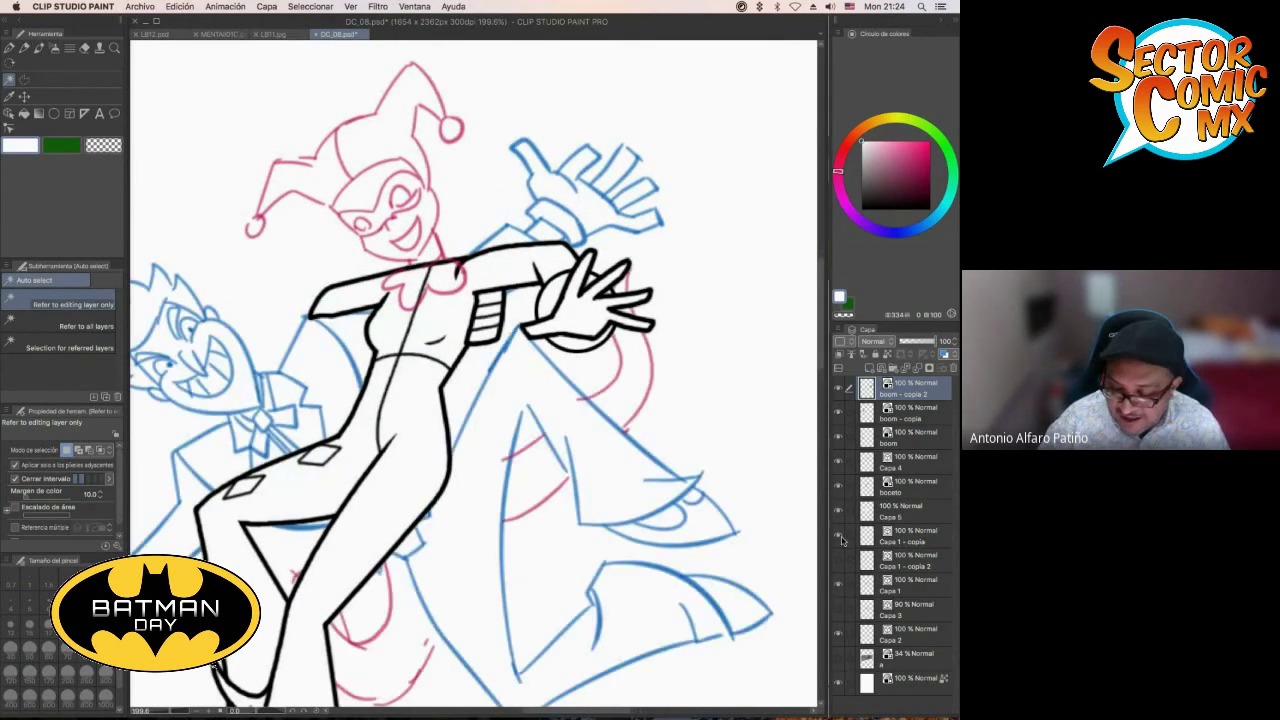
{"action": "left_click", "coordinate": [839, 537]}
{"action": "left_click", "coordinate": [839, 537]}
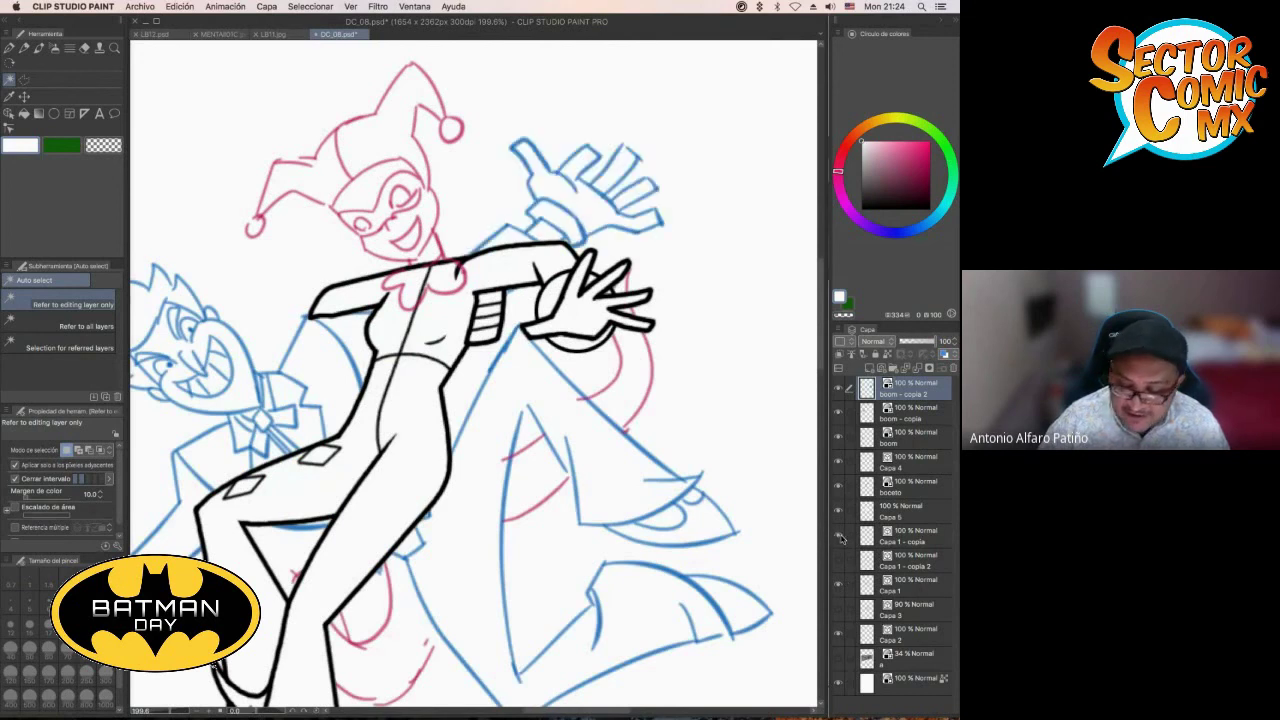
{"action": "left_click", "coordinate": [839, 537]}
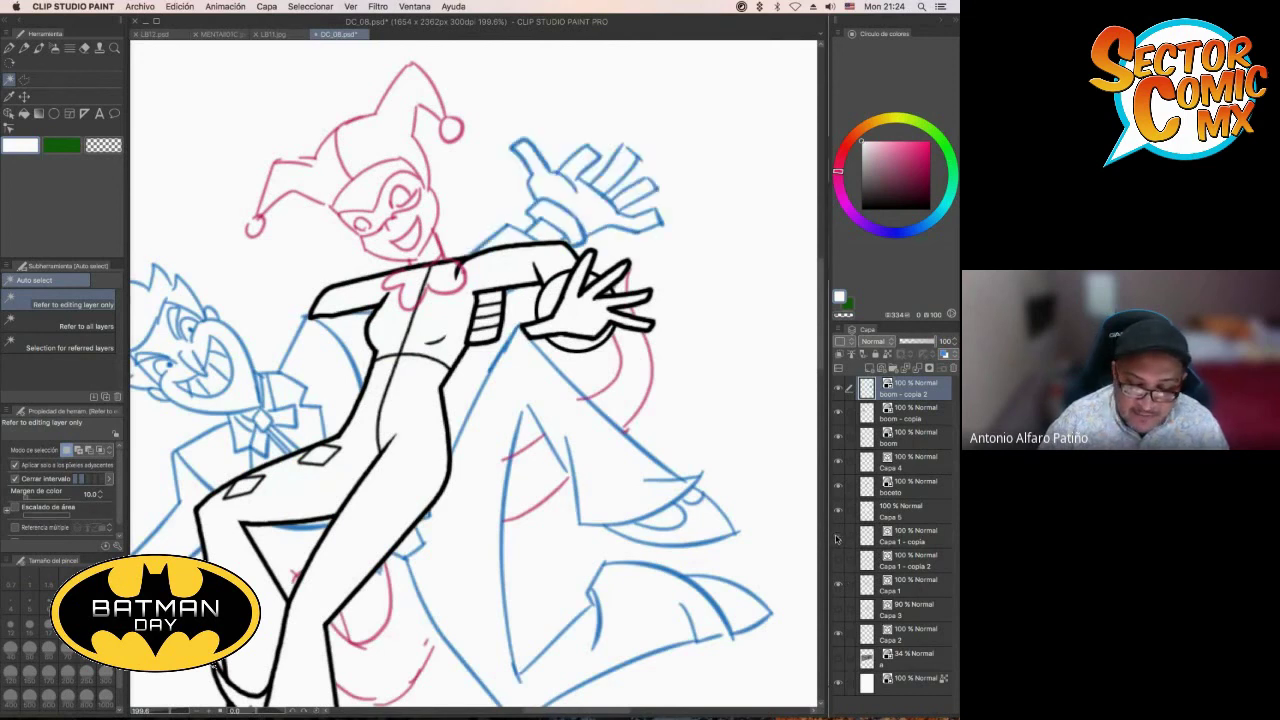
On a new layer, circle the jester's striped side in crimson with the Mapping pen and draw a line from it to a filled dot
{"action": "key", "text": "p"}
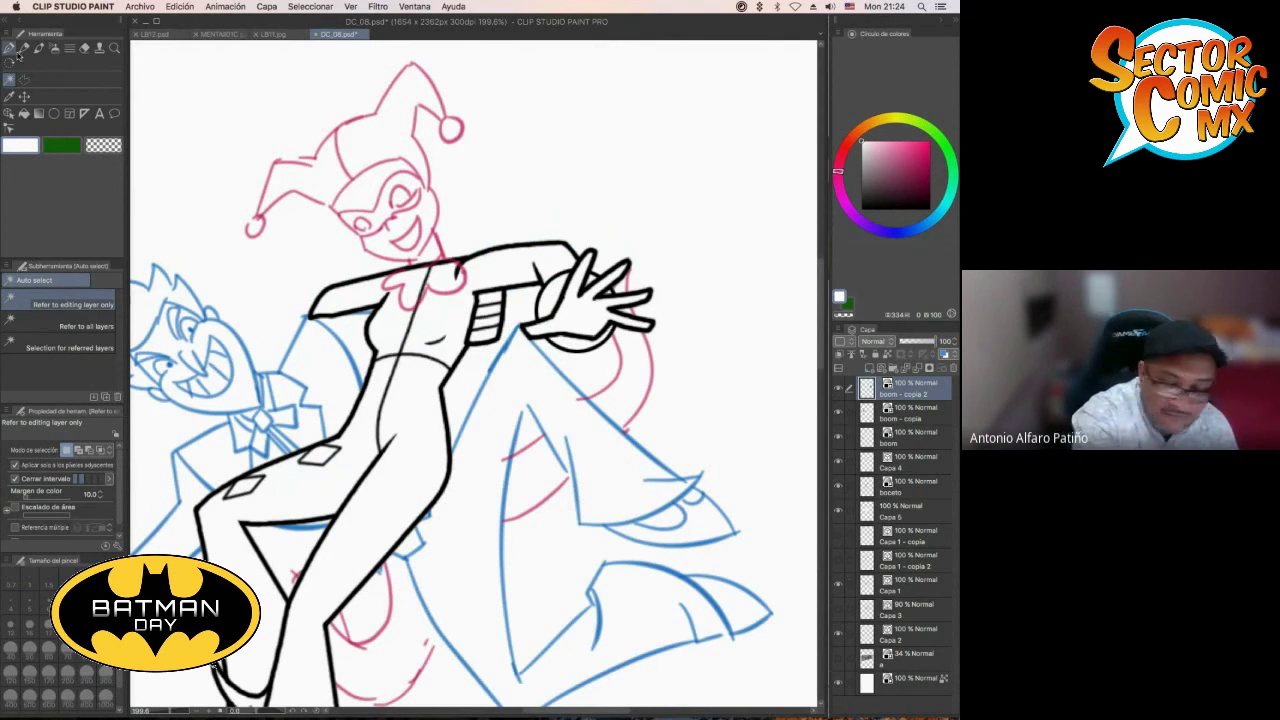
{"action": "left_click", "coordinate": [497, 295], "text": "alt"}
{"action": "mouse_move", "coordinate": [508, 258]}
{"action": "left_mouse_down"}
{"action": "mouse_move", "coordinate": [458, 330]}
{"action": "mouse_move", "coordinate": [500, 271]}
{"action": "left_mouse_up"}
{"action": "key", "text": "super+z"}
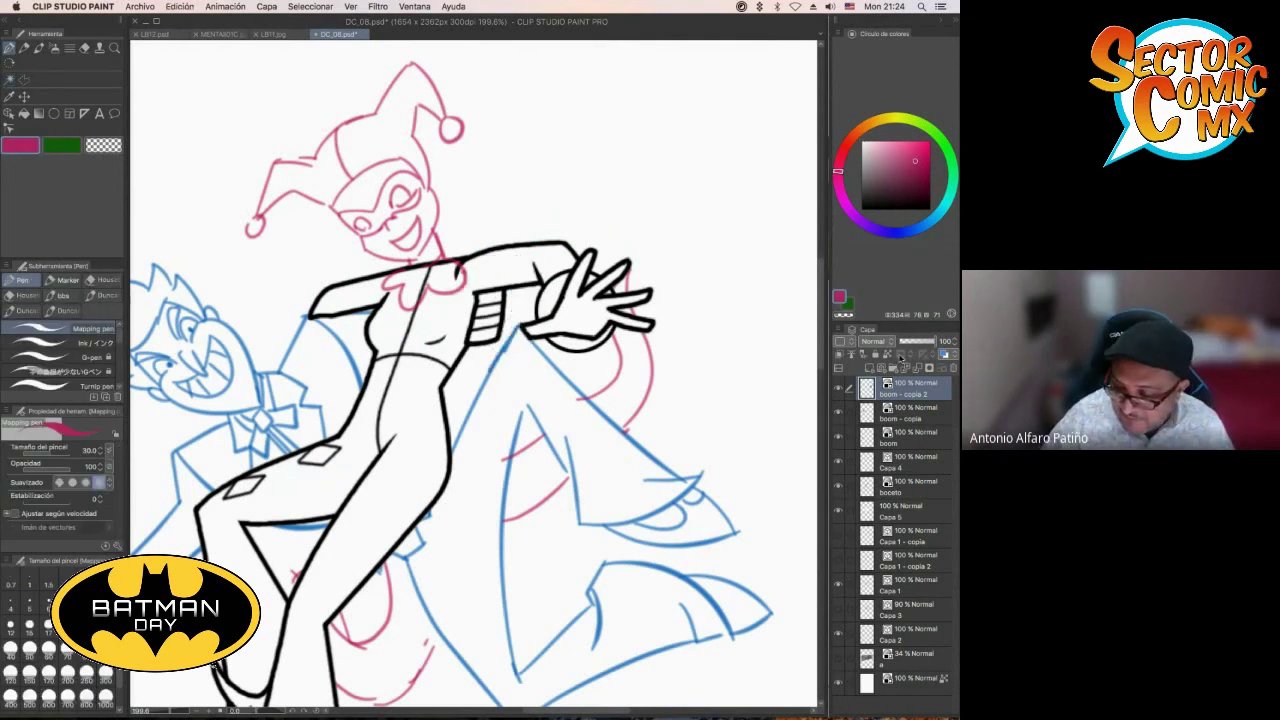
{"action": "left_click", "coordinate": [881, 368]}
{"action": "left_click", "coordinate": [929, 157]}
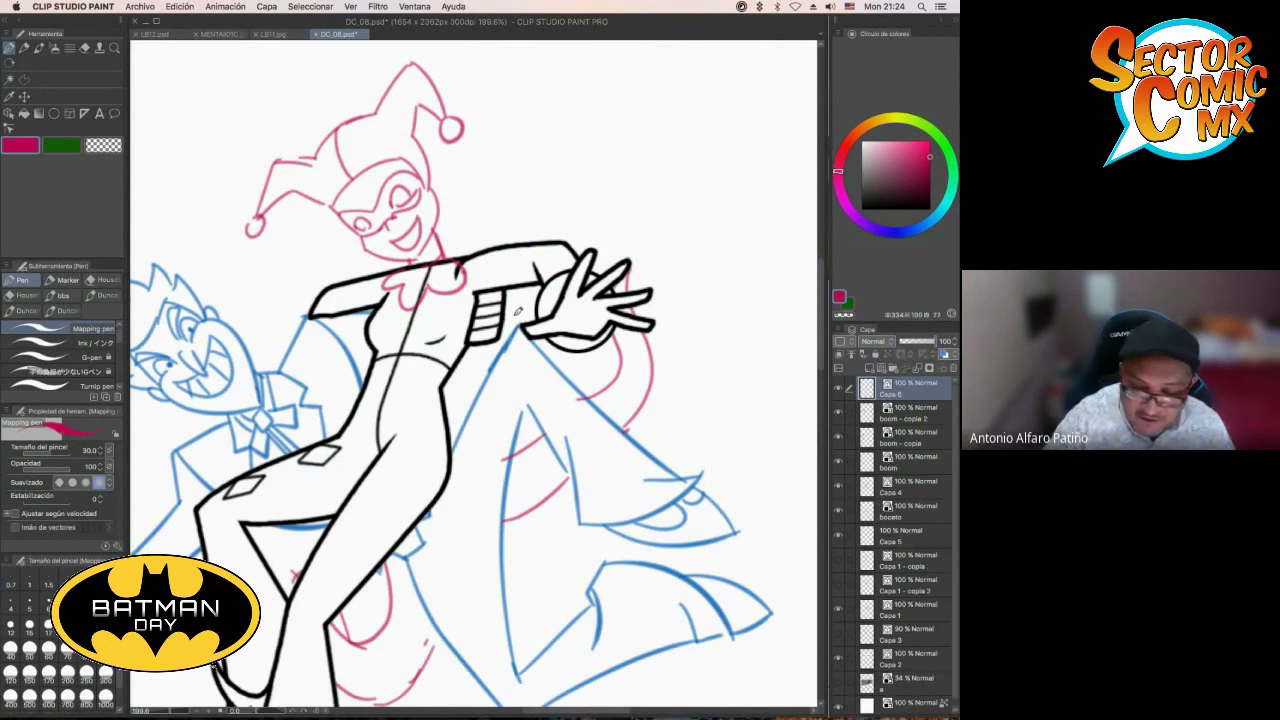
{"action": "mouse_move", "coordinate": [497, 260]}
{"action": "left_mouse_down"}
{"action": "mouse_move", "coordinate": [590, 158]}
{"action": "mouse_move", "coordinate": [592, 170]}
{"action": "left_mouse_up"}
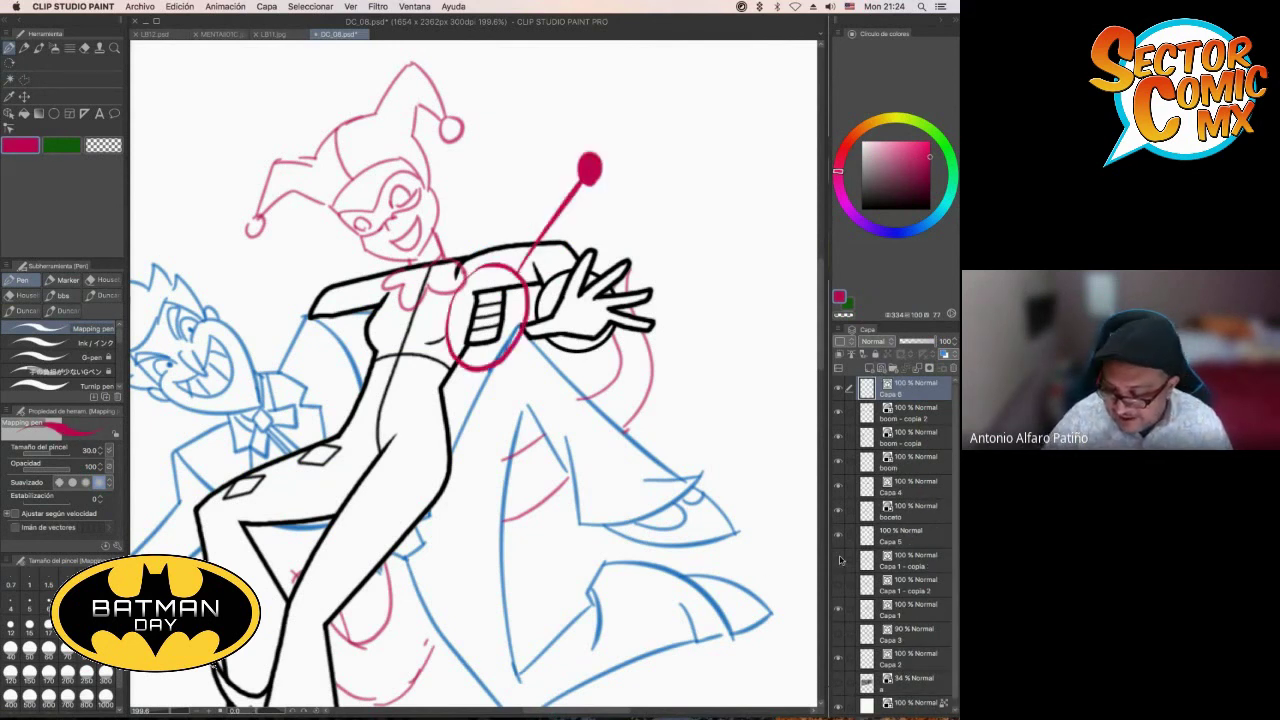
Compare the Joker's hand versions by showing Capa 1 - copia 2 and Capa 1 - copia in turn, hiding each again
{"action": "left_click", "coordinate": [838, 587]}
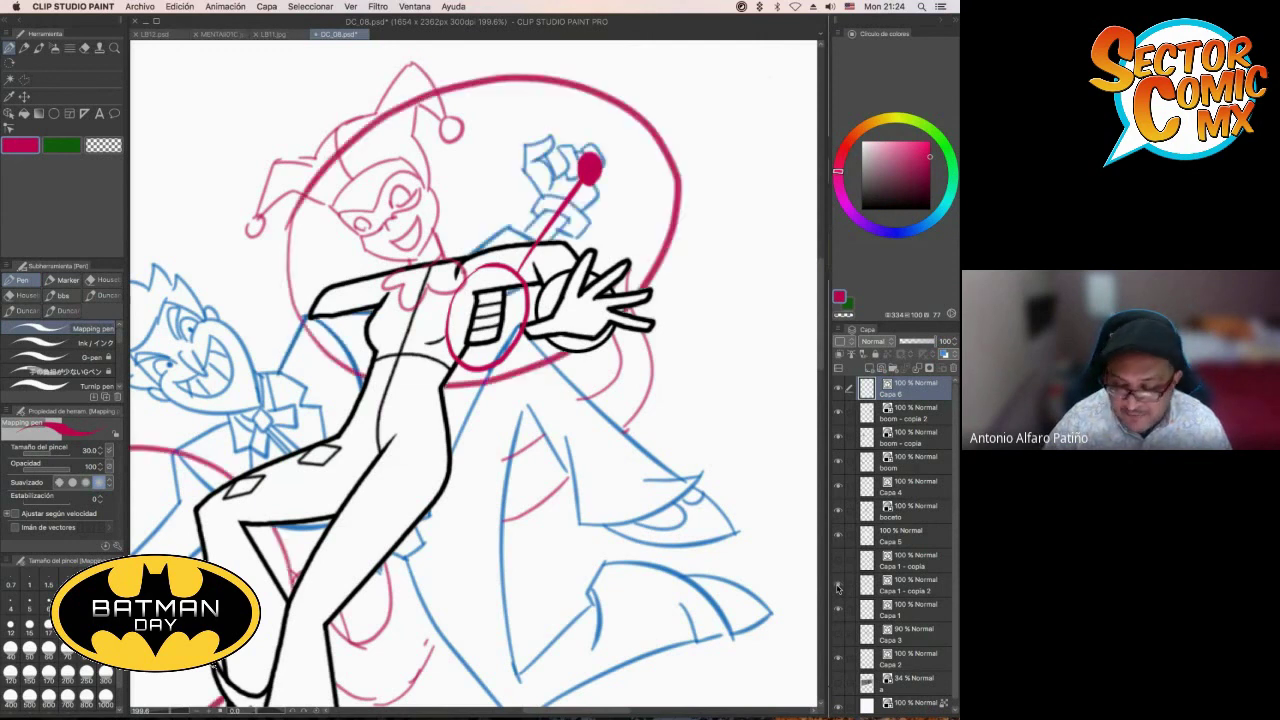
{"action": "left_click", "coordinate": [838, 587]}
{"action": "left_click", "coordinate": [838, 561]}
{"action": "scroll", "coordinate": [632, 549], "scroll_direction": "down", "scroll_amount": 2}
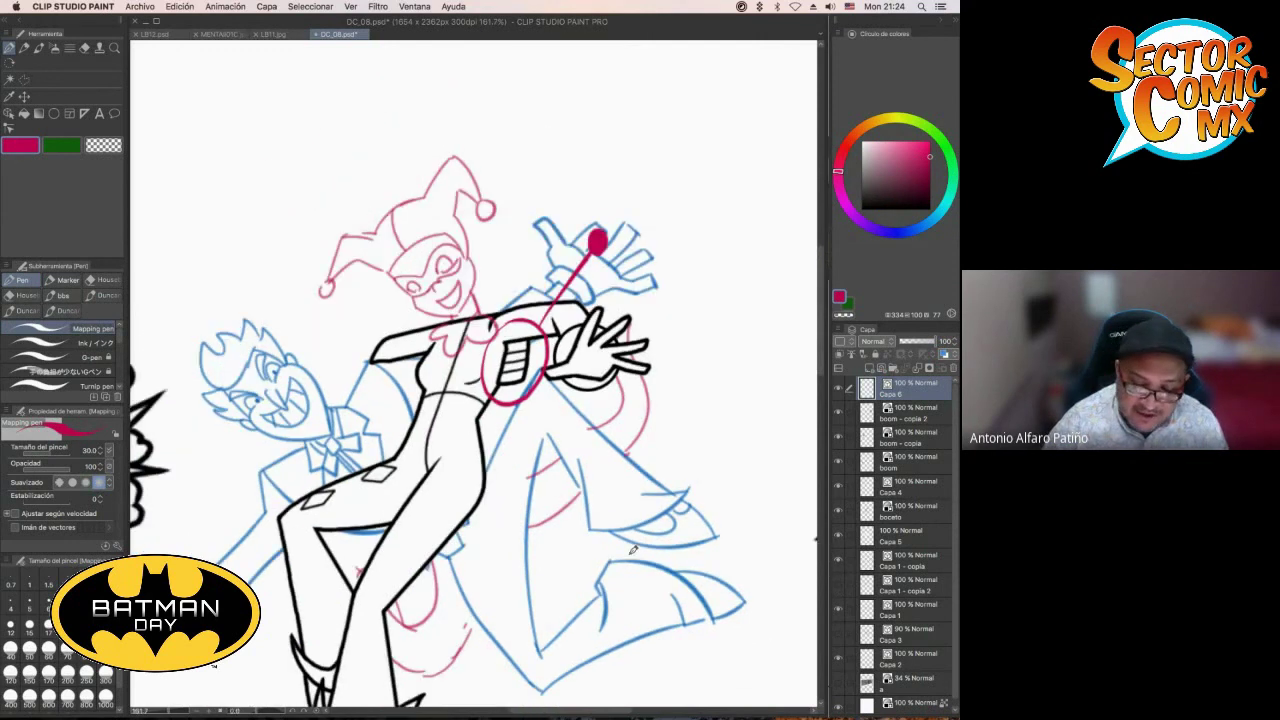
{"action": "scroll", "coordinate": [632, 549], "scroll_direction": "down", "scroll_amount": 1}
{"action": "left_click", "coordinate": [838, 562]}
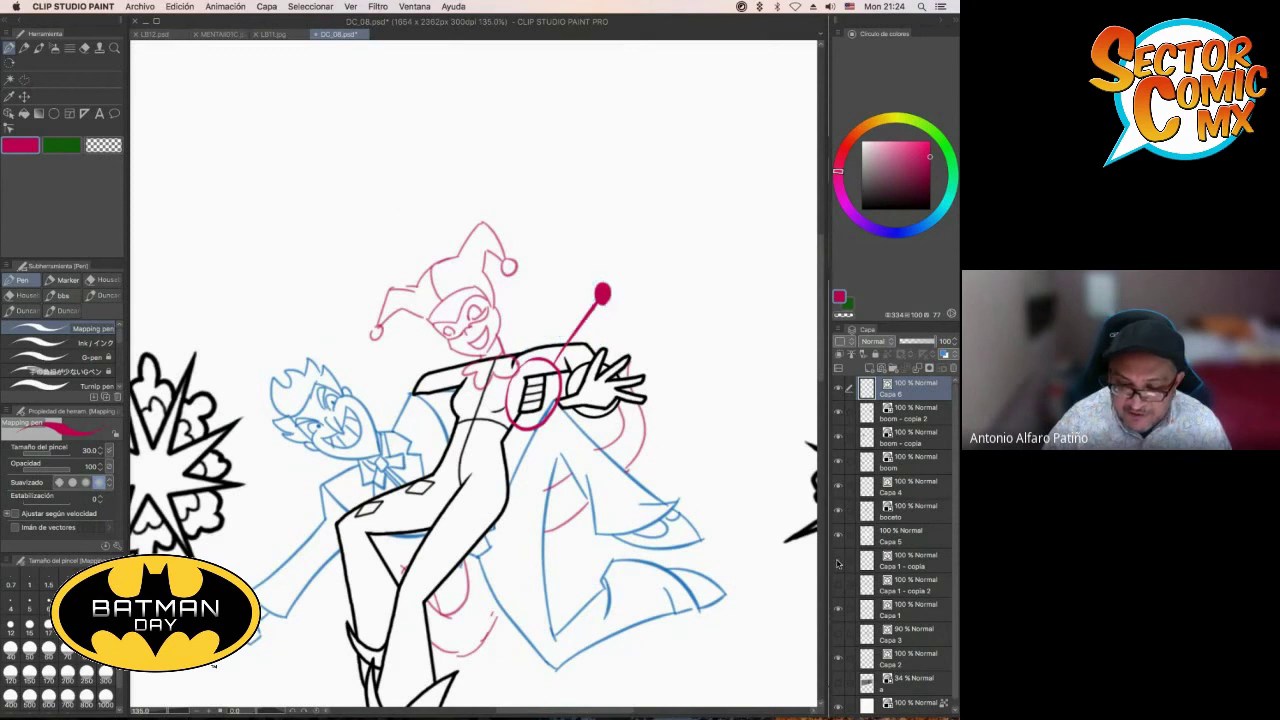
Hide the crimson annotation layer Capa 6 and switch to the web browser
{"action": "left_click_drag", "start_coordinate": [650, 509], "coordinate": [648, 366]}
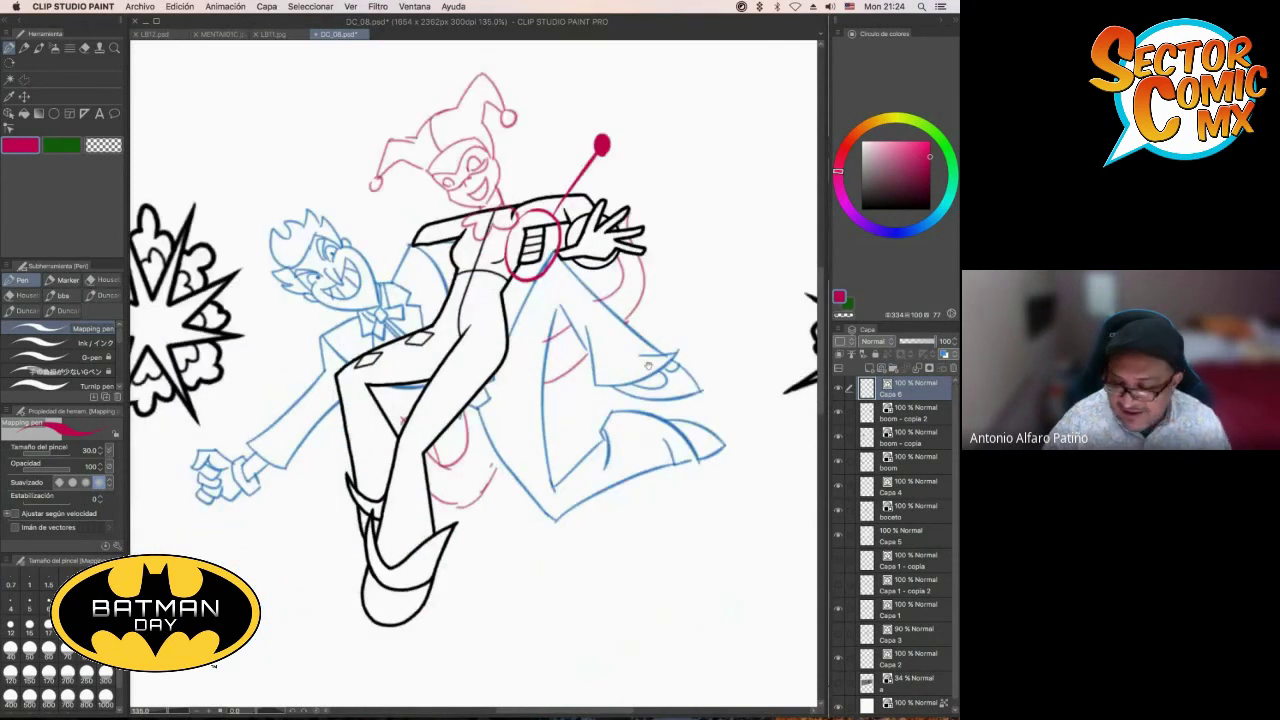
{"action": "left_click", "coordinate": [838, 390]}
{"action": "scroll", "coordinate": [569, 463], "scroll_direction": "down", "scroll_amount": 1}
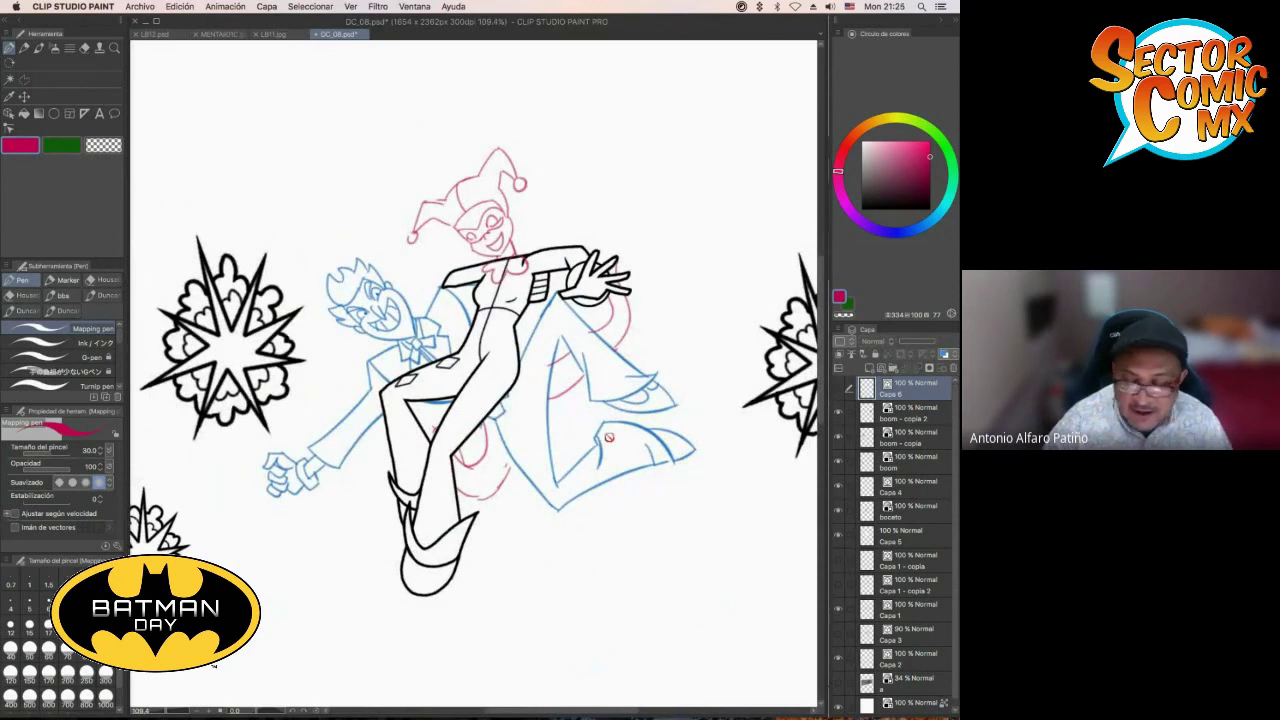
{"action": "scroll", "coordinate": [645, 508], "scroll_direction": "down", "scroll_amount": 4}
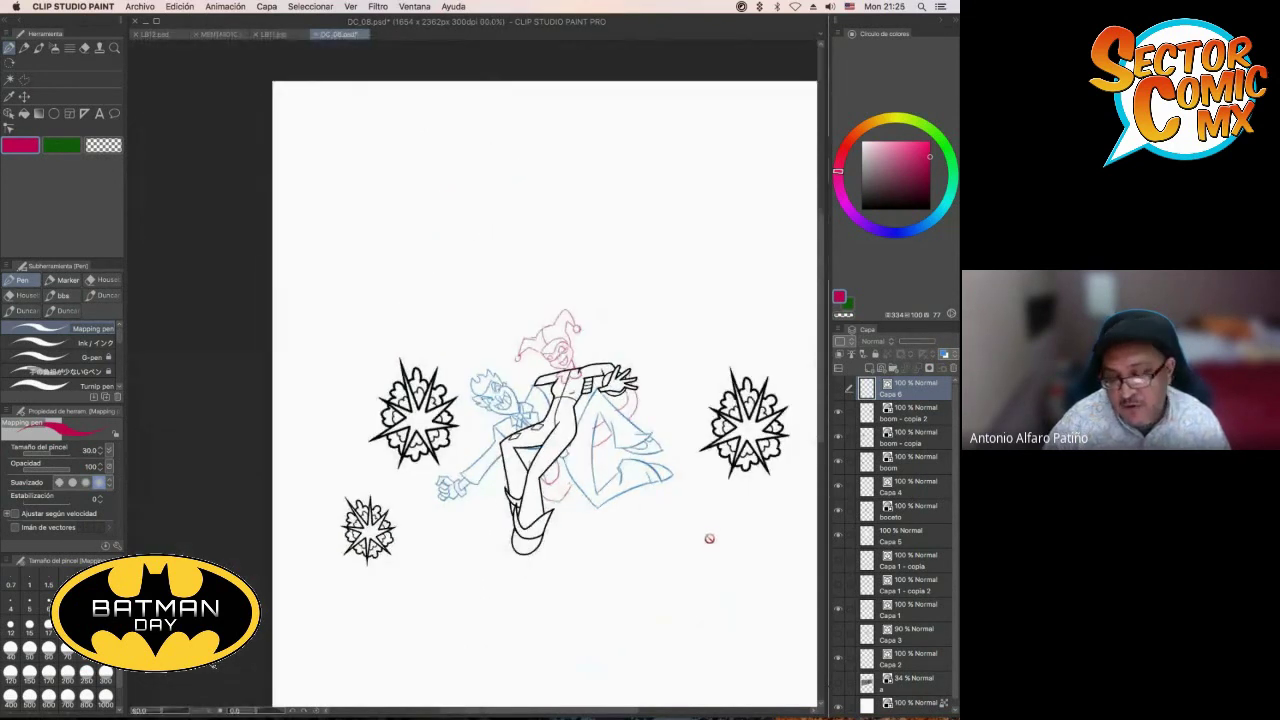
{"action": "left_click_drag", "start_coordinate": [709, 538], "coordinate": [629, 489]}
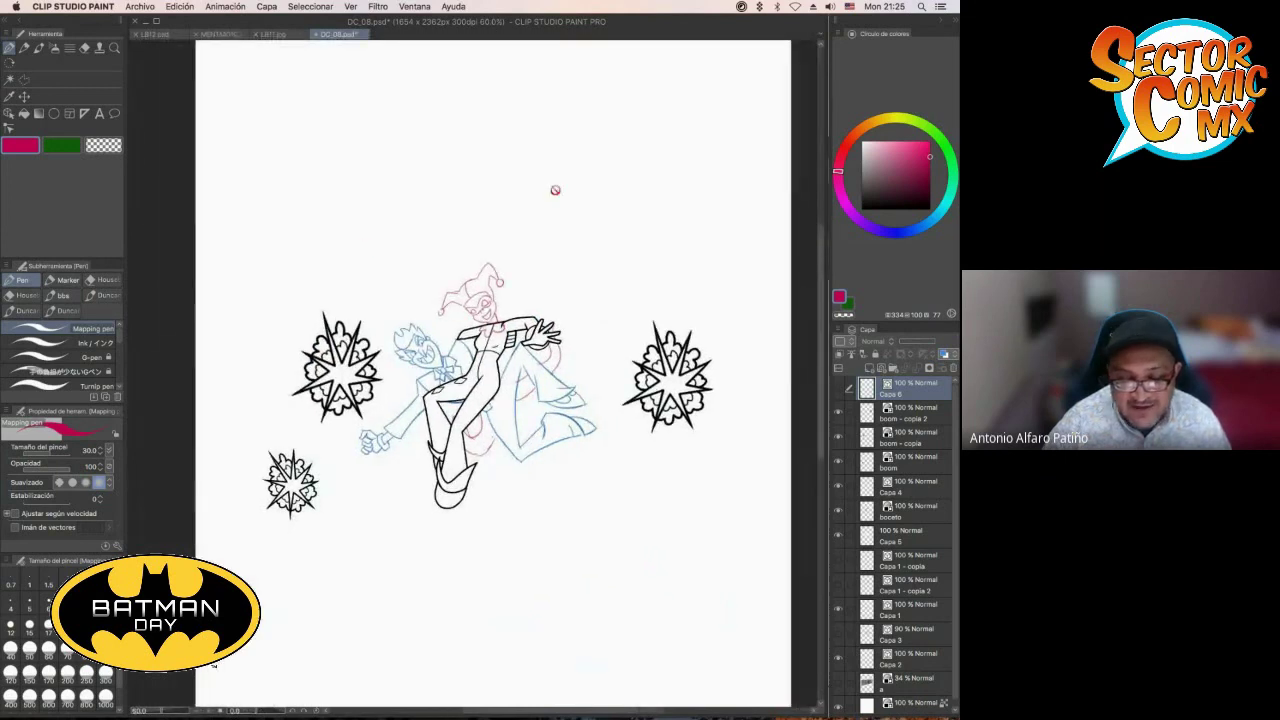
{"action": "scroll", "coordinate": [659, 449], "scroll_direction": "down", "scroll_amount": 1}
{"action": "scroll", "coordinate": [659, 449], "scroll_direction": "up", "scroll_amount": 2}
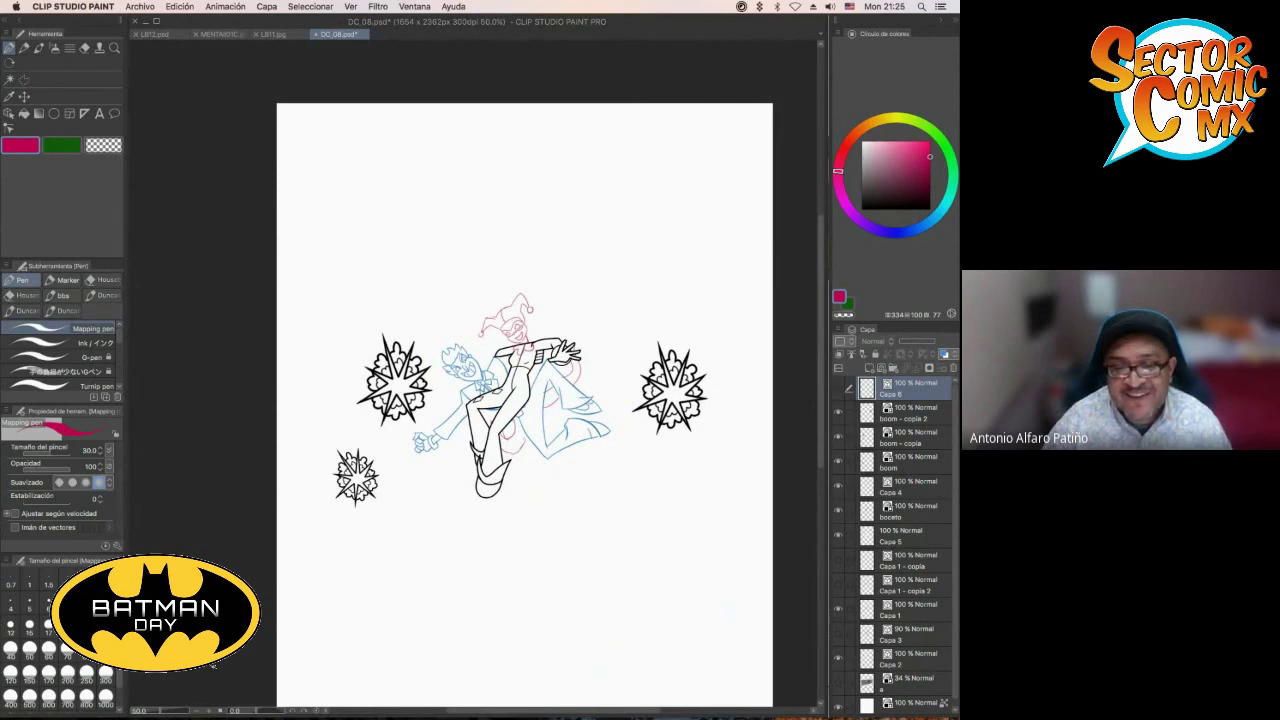
{"action": "key", "text": "super+Tab"}
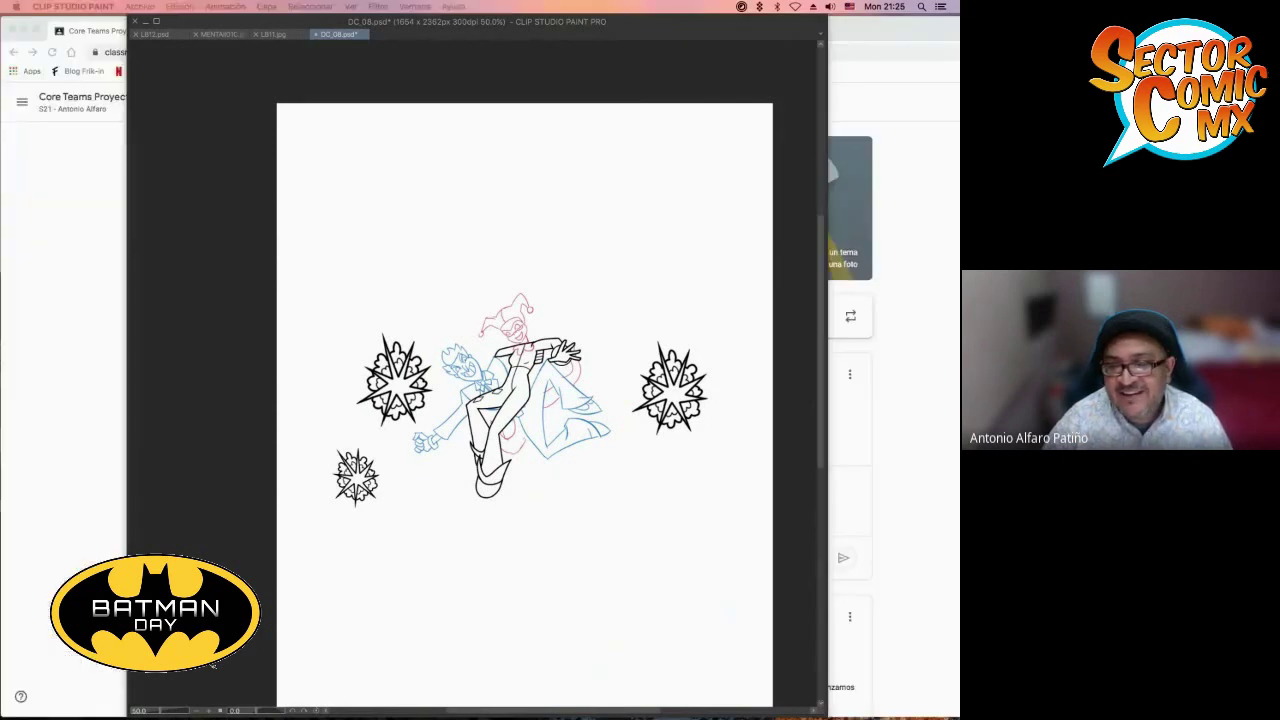